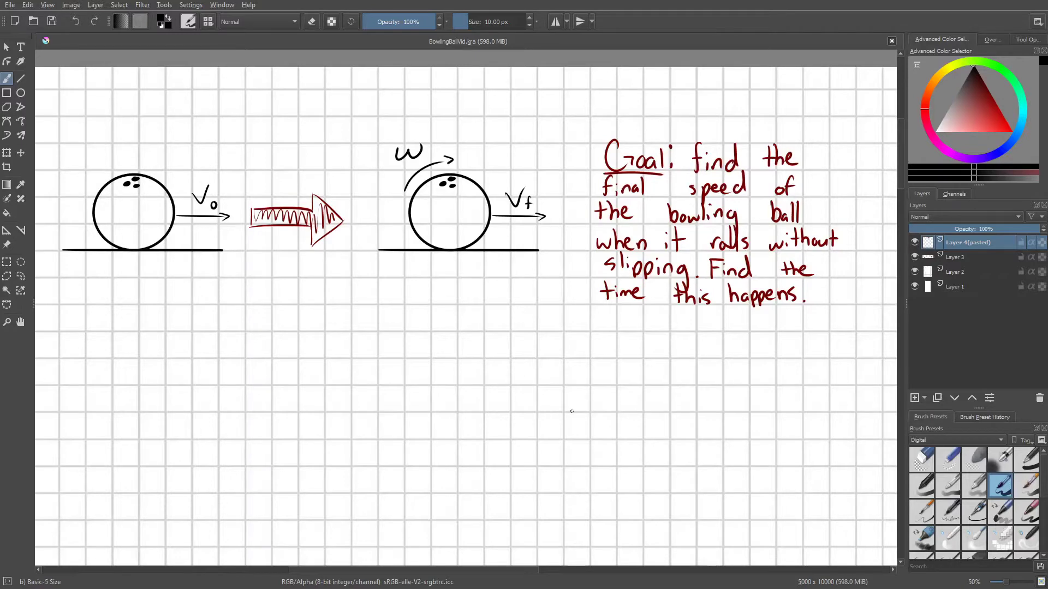
# - Set the brush ink to dark blue in the Advanced Color Selector
pyautogui.moveTo(572, 411); pyautogui.dragTo(652, 398)
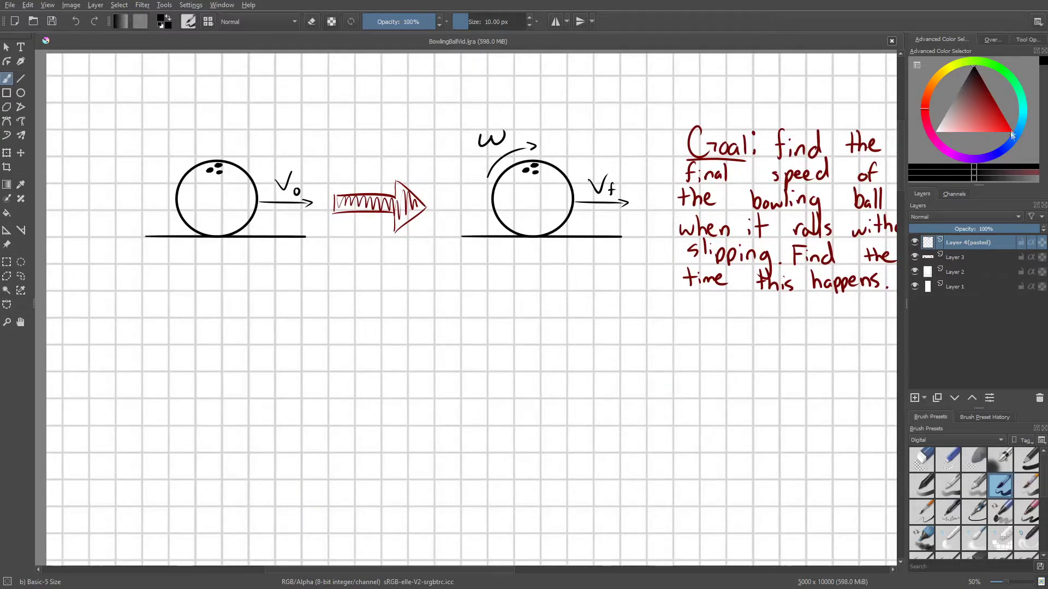
pyautogui.moveTo(1007, 138)
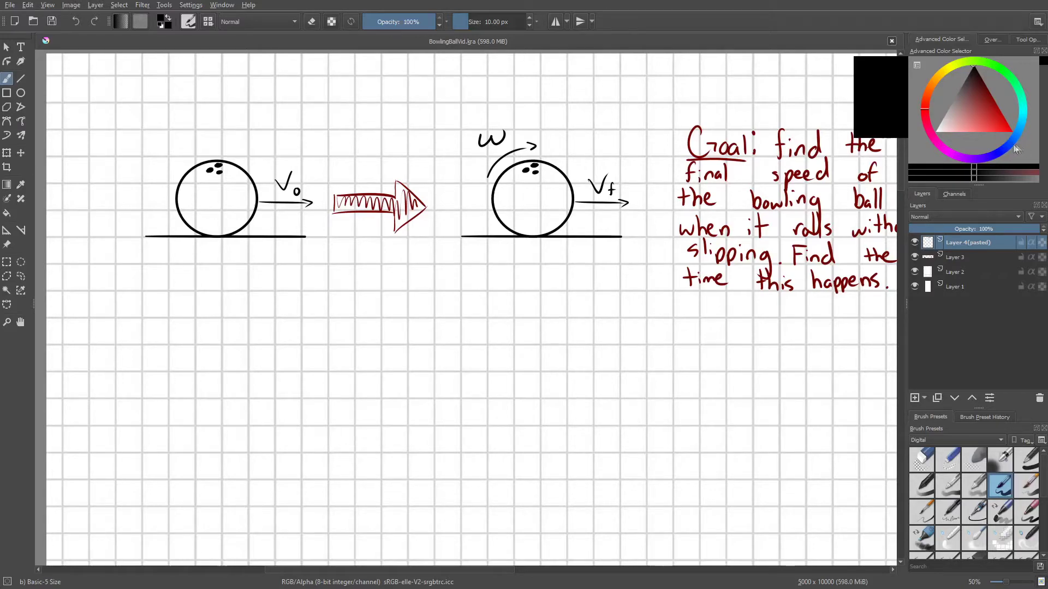
pyautogui.click(1013, 144)
pyautogui.click(992, 99)
pyautogui.moveTo(300, 329); pyautogui.dragTo(325, 313)
# - Handwrite 'Rolling w/o slipping: v = ω·R' beneath the left bowling-ball sketch
pyautogui.moveTo(220, 260)
pyautogui.mouseDown()
pyautogui.moveTo(262, 267)
pyautogui.moveTo(263, 289)
pyautogui.moveTo(308, 263)
pyautogui.moveTo(353, 265)
pyautogui.moveTo(368, 278)
pyautogui.moveTo(388, 268)
pyautogui.moveTo(392, 294)
pyautogui.mouseUp()
pyautogui.click(405, 271)
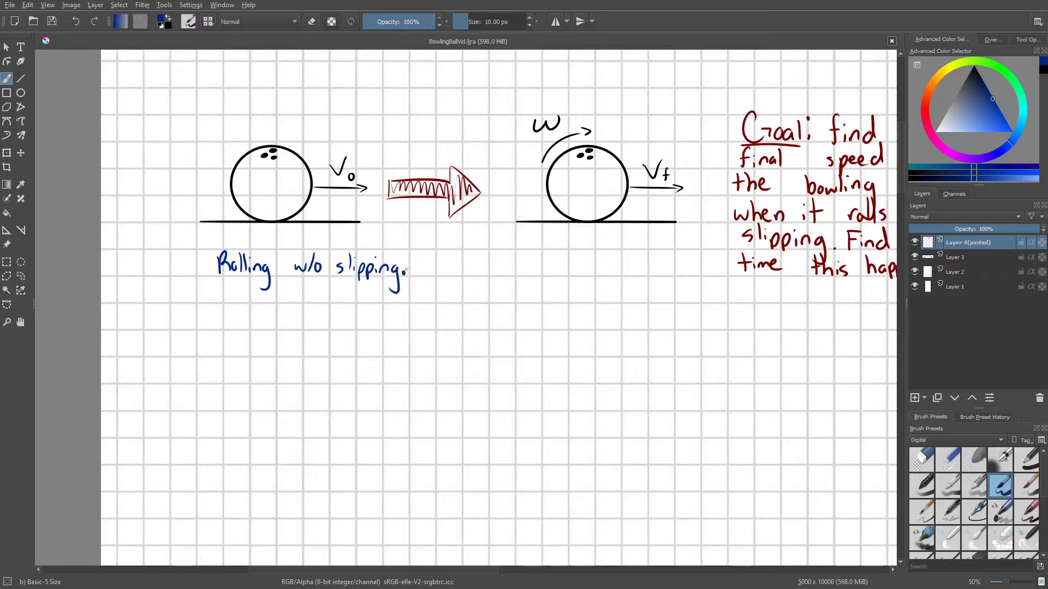
pyautogui.moveTo(406, 252); pyautogui.dragTo(404, 257)
pyautogui.moveTo(423, 265); pyautogui.dragTo(450, 265)
pyautogui.moveTo(442, 269); pyautogui.dragTo(507, 272)
pyautogui.moveTo(368, 369)
pyautogui.mouseDown()
pyautogui.moveTo(358, 304)
pyautogui.moveTo(395, 251)
pyautogui.moveTo(374, 257)
pyautogui.mouseUp()
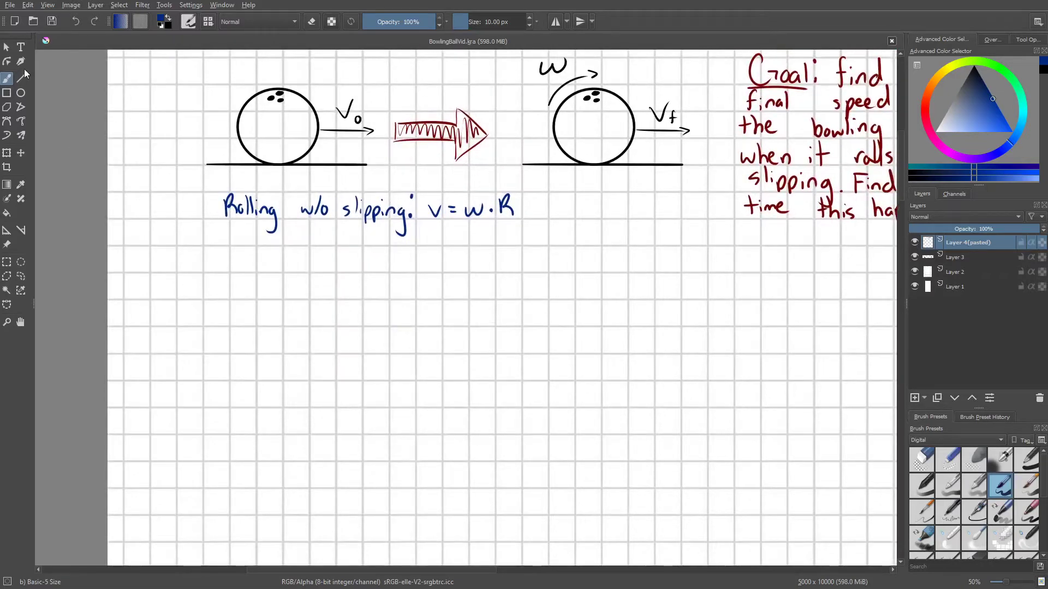
# - Draw a black circle below the heading and mark its centre with a dot
pyautogui.click(20, 94)
pyautogui.press('d')
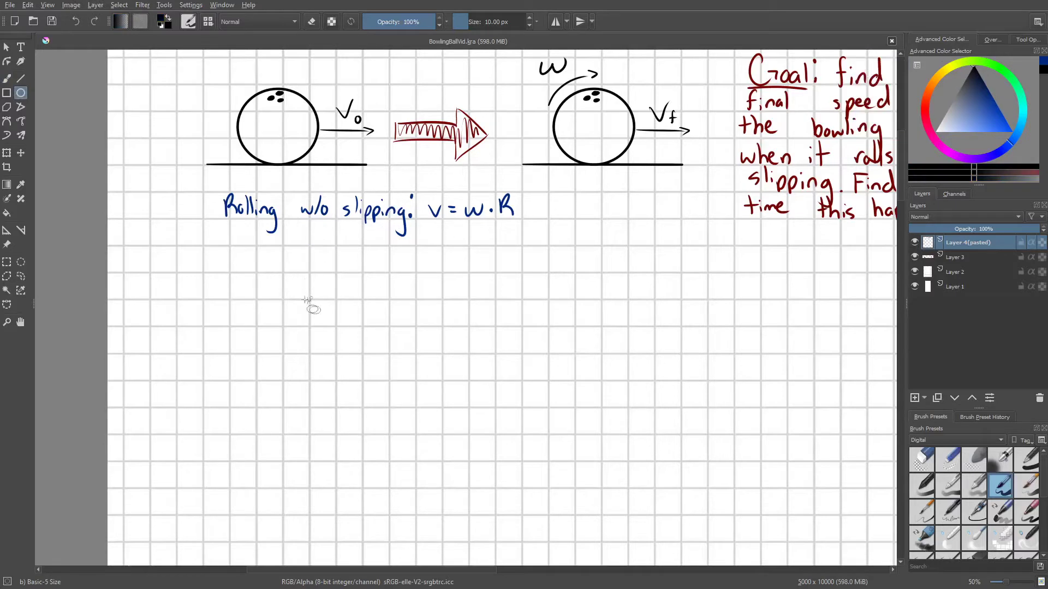
pyautogui.moveTo(234, 274); pyautogui.dragTo(402, 271)
pyautogui.scroll(1, 346, 288)
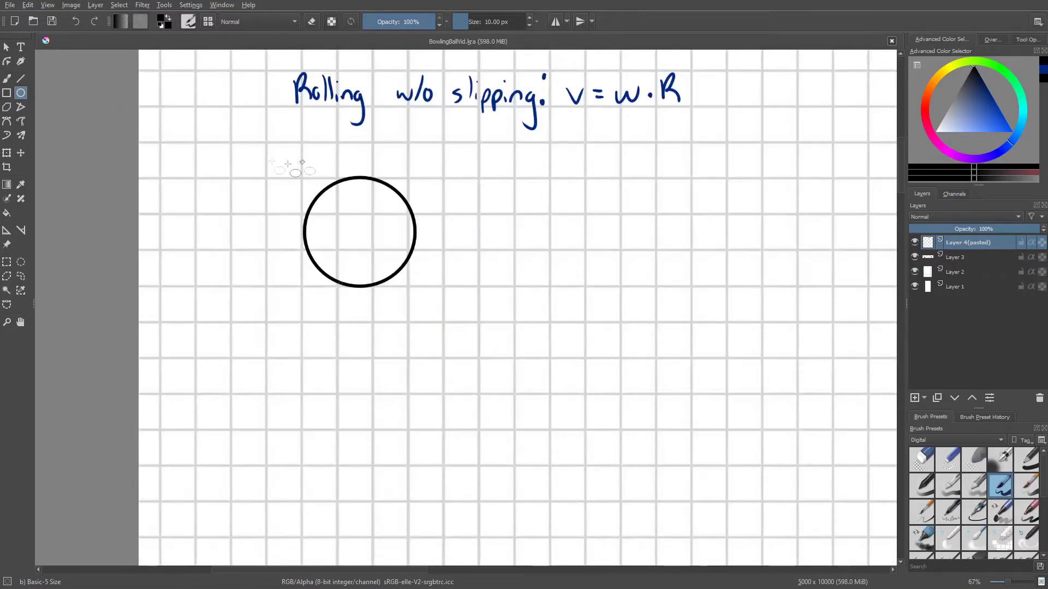
pyautogui.press('b')
pyautogui.click(353, 235)
# - Draw dark-blue horizontal and vertical axes through the centre, each end arrowheaded
pyautogui.click(994, 100)
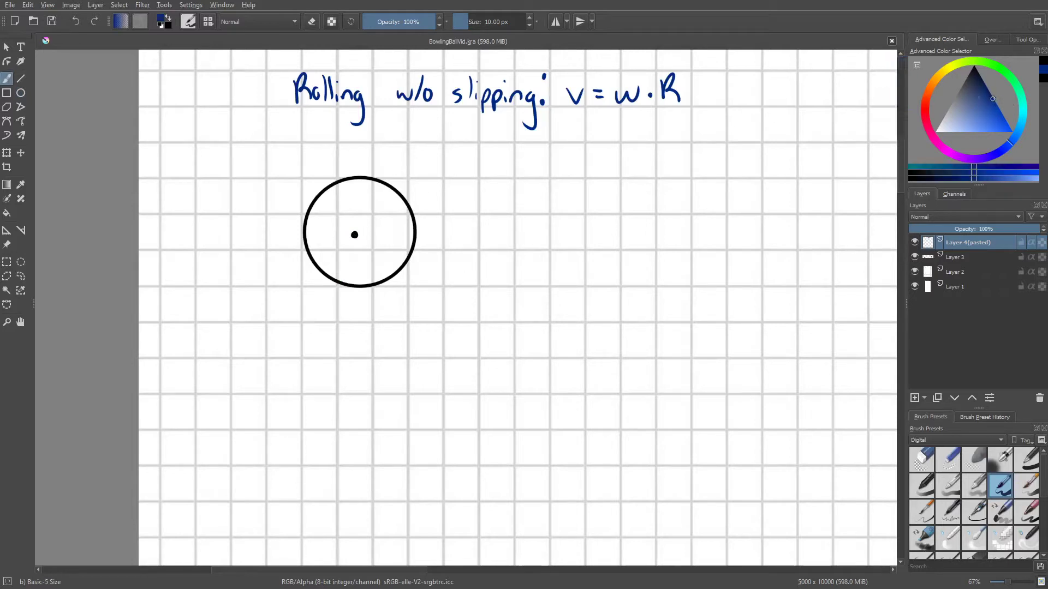
pyautogui.click(20, 78)
pyautogui.moveTo(356, 141); pyautogui.dragTo(356, 406)
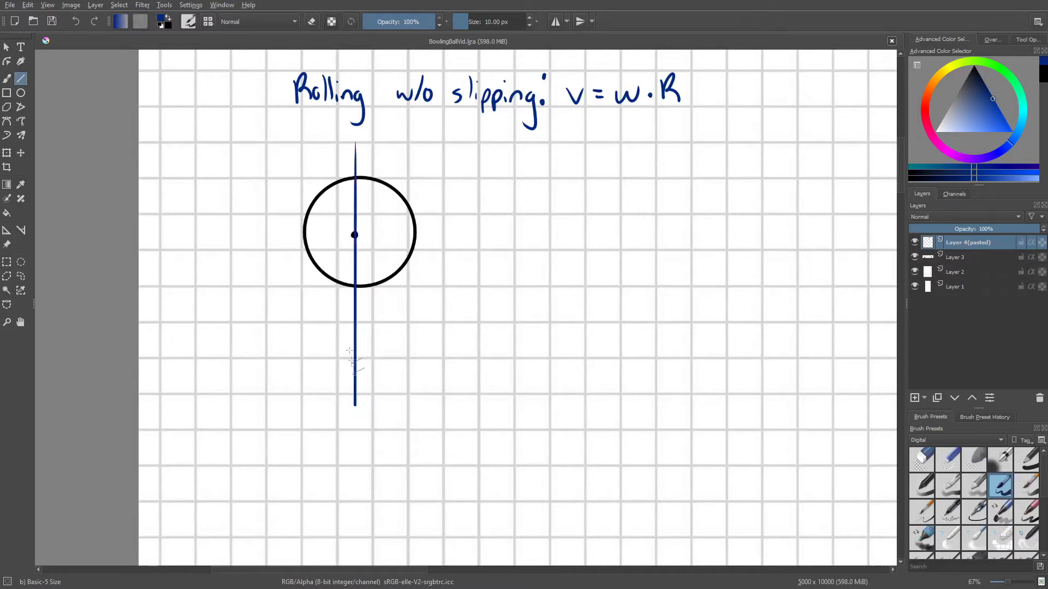
pyautogui.moveTo(206, 233); pyautogui.dragTo(644, 235)
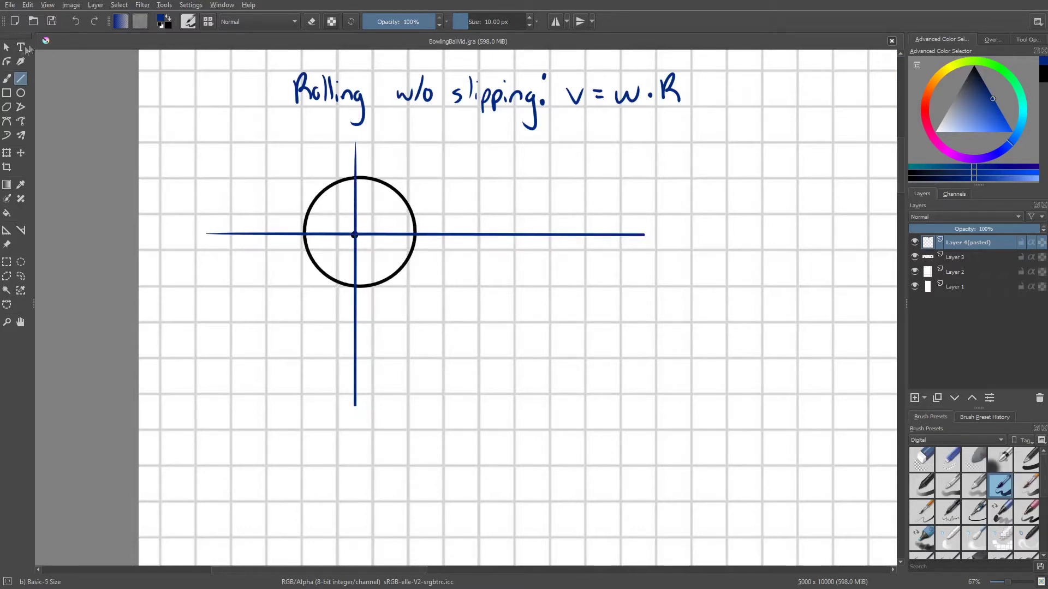
pyautogui.click(6, 78)
pyautogui.moveTo(211, 228); pyautogui.dragTo(208, 240)
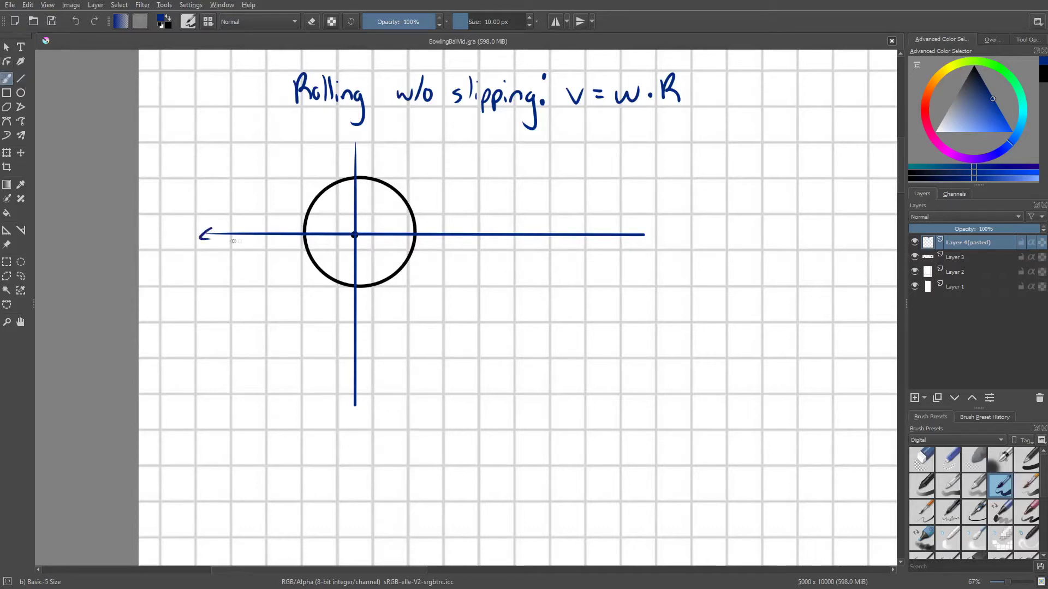
pyautogui.moveTo(648, 227); pyautogui.dragTo(653, 245)
pyautogui.moveTo(348, 398)
pyautogui.mouseDown()
pyautogui.moveTo(355, 412)
pyautogui.moveTo(362, 399)
pyautogui.mouseUp()
pyautogui.moveTo(348, 144); pyautogui.dragTo(363, 144)
# - Draw a red leftward friction arrow at the circle's bottom labelled f
pyautogui.click(924, 107)
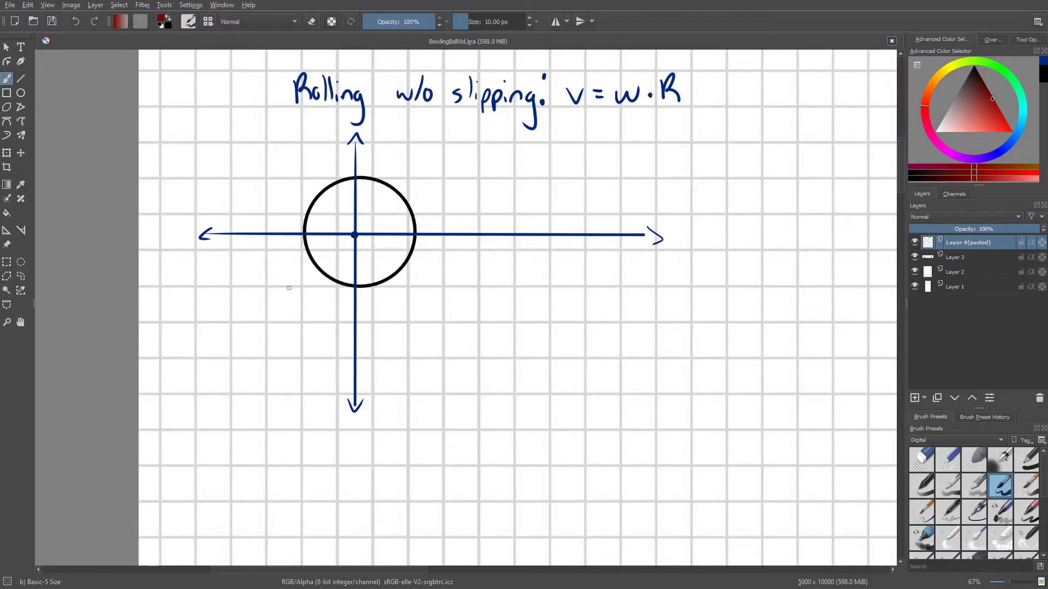
pyautogui.moveTo(282, 287); pyautogui.dragTo(362, 292)
pyautogui.moveTo(280, 283)
pyautogui.mouseDown()
pyautogui.moveTo(266, 287)
pyautogui.moveTo(302, 320)
pyautogui.moveTo(313, 307)
pyautogui.mouseUp()
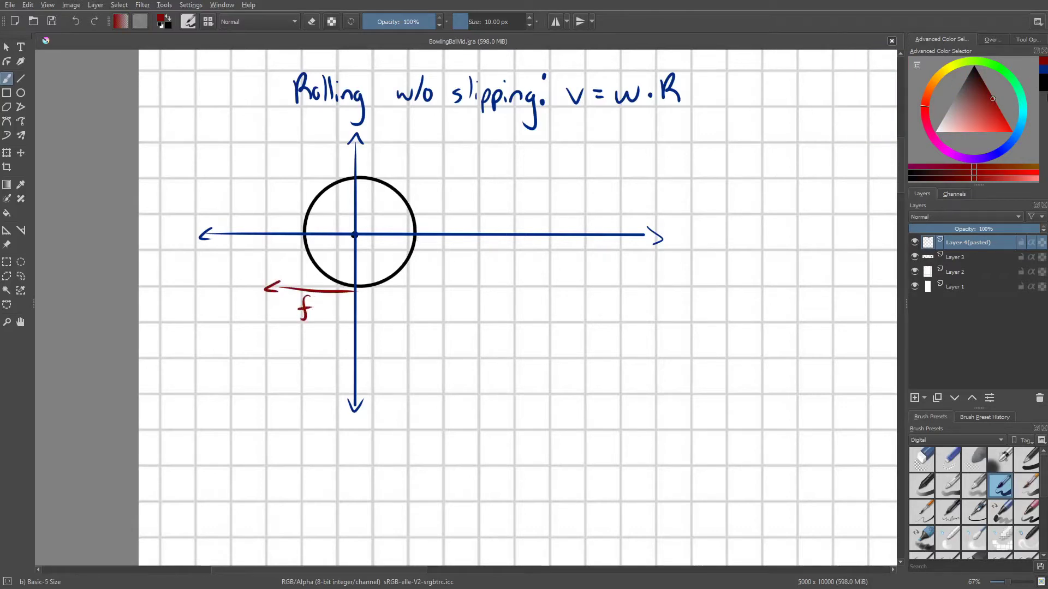
# - Add green direction arrows above the circle, rightward marked + and leftward marked −
pyautogui.click(1009, 74)
pyautogui.press(']')
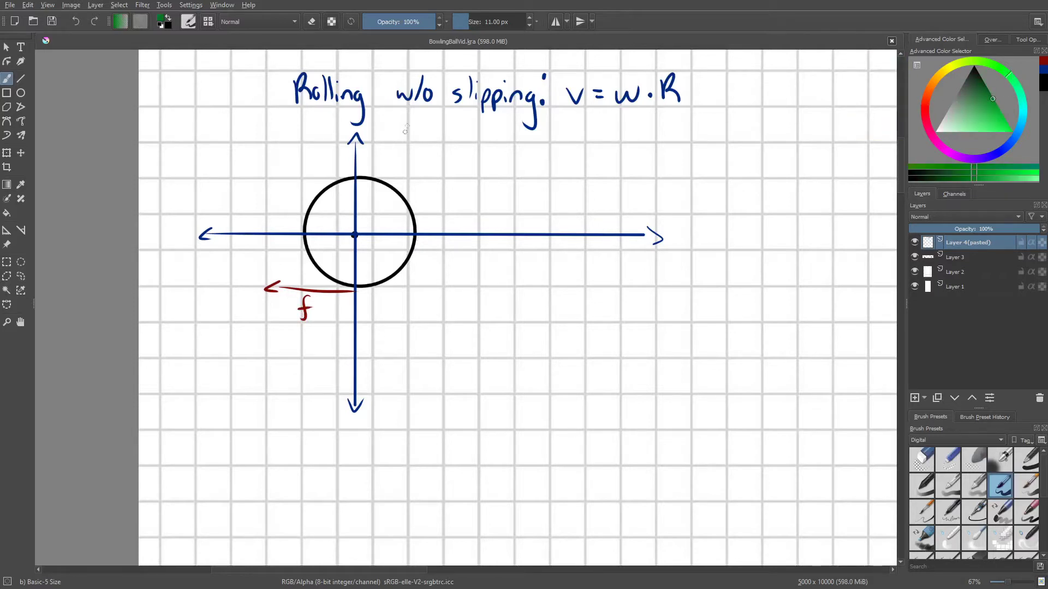
pyautogui.moveTo(391, 145); pyautogui.dragTo(445, 150)
pyautogui.moveTo(441, 146); pyautogui.dragTo(450, 146)
pyautogui.moveTo(323, 144); pyautogui.dragTo(274, 140)
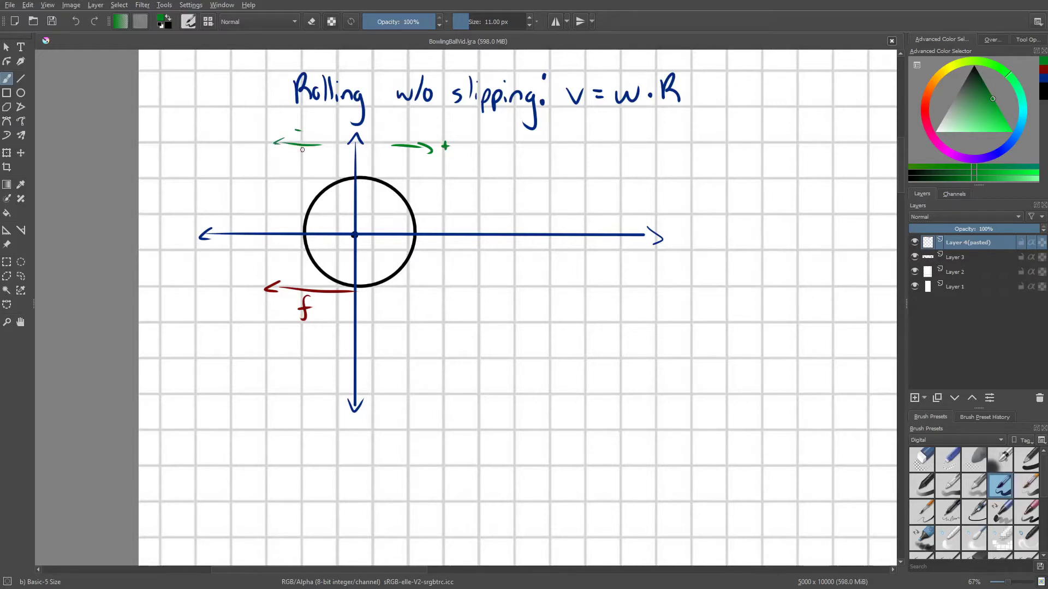
# - Write ΣF = ma in black to the right of the free-body sketch
pyautogui.press('x')
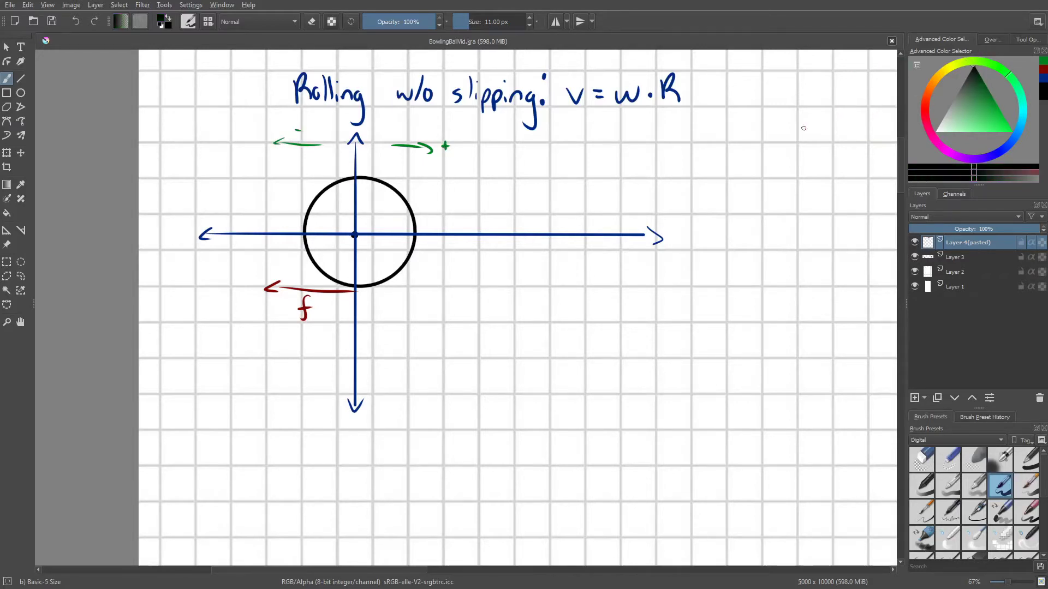
pyautogui.moveTo(637, 193); pyautogui.dragTo(514, 193)
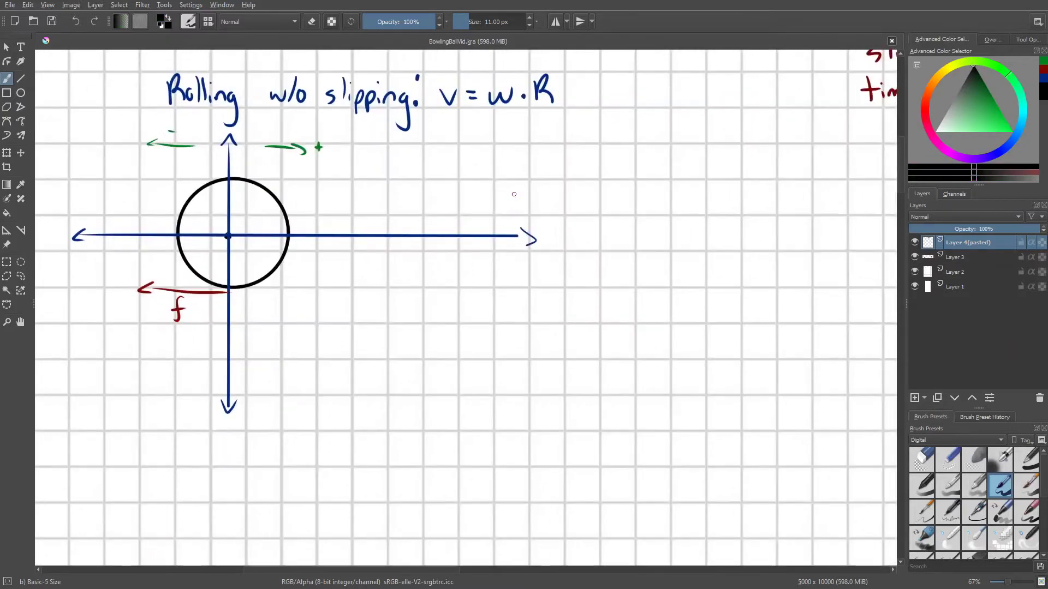
pyautogui.moveTo(584, 145)
pyautogui.mouseDown()
pyautogui.moveTo(567, 169)
pyautogui.moveTo(604, 177)
pyautogui.mouseUp()
pyautogui.moveTo(604, 147)
pyautogui.mouseDown()
pyautogui.moveTo(621, 146)
pyautogui.moveTo(619, 158)
pyautogui.mouseUp()
pyautogui.moveTo(627, 159); pyautogui.dragTo(672, 178)
pyautogui.moveTo(689, 164)
pyautogui.mouseDown()
pyautogui.moveTo(680, 174)
pyautogui.moveTo(697, 178)
pyautogui.mouseUp()
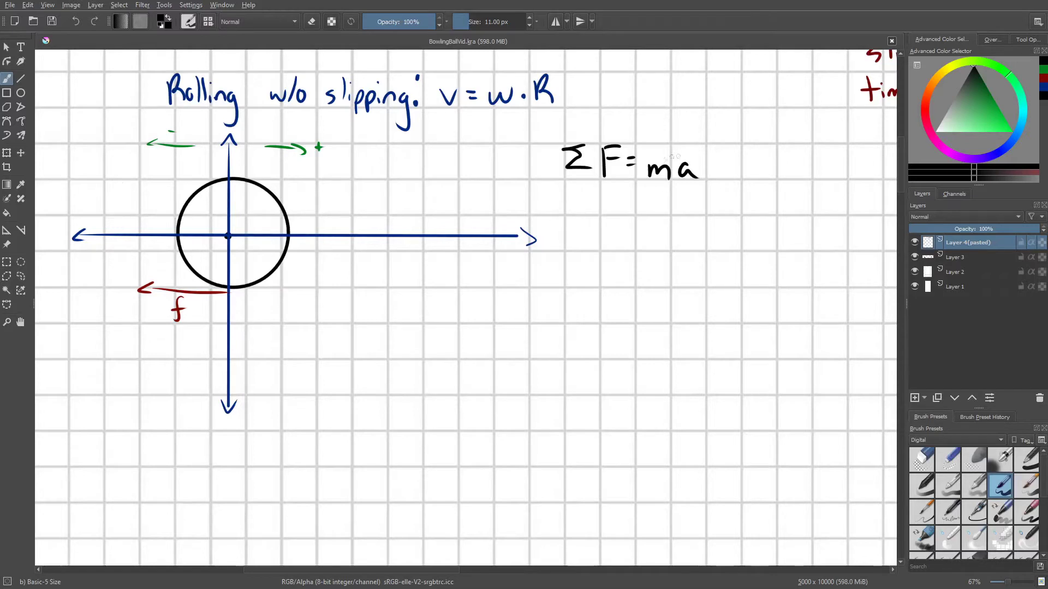
# - Write −f = ma beneath ΣF = ma
pyautogui.moveTo(579, 200); pyautogui.dragTo(604, 213)
pyautogui.moveTo(602, 198); pyautogui.dragTo(705, 210)
pyautogui.moveTo(608, 111); pyautogui.dragTo(453, 116)
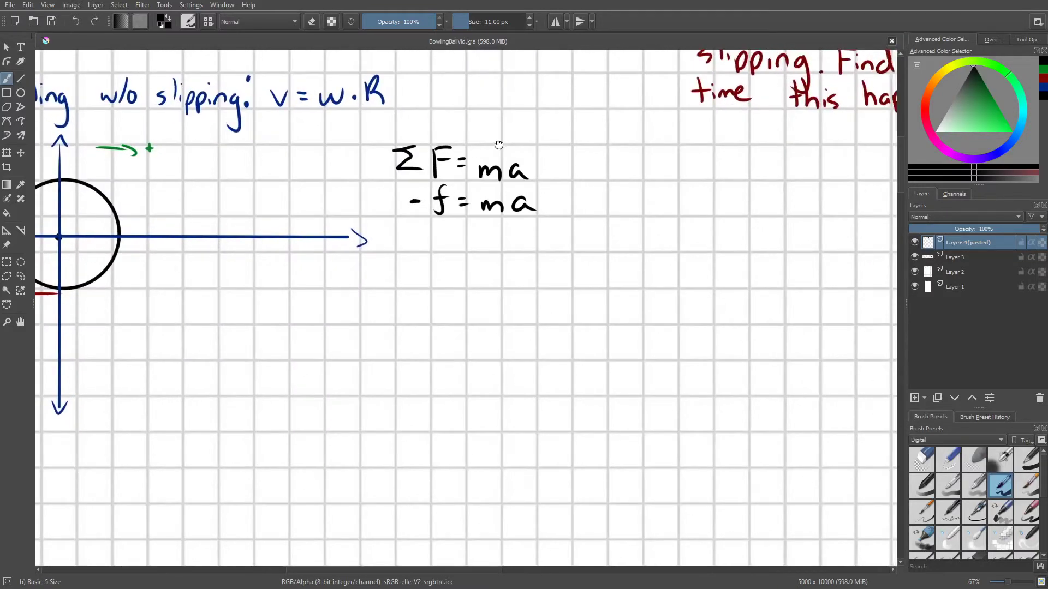
pyautogui.moveTo(496, 143); pyautogui.dragTo(589, 124)
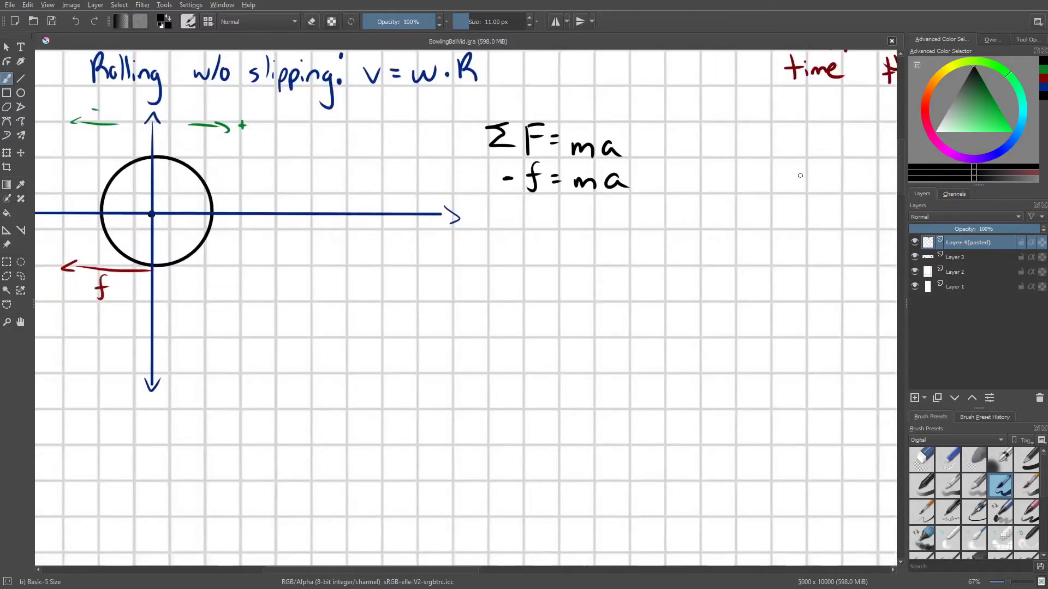
# - Draw a dashed divider and write Στ = Iα to its right
pyautogui.moveTo(663, 125); pyautogui.dragTo(663, 283)
pyautogui.moveTo(664, 219)
pyautogui.mouseDown()
pyautogui.moveTo(627, 227)
pyautogui.moveTo(666, 236)
pyautogui.mouseUp()
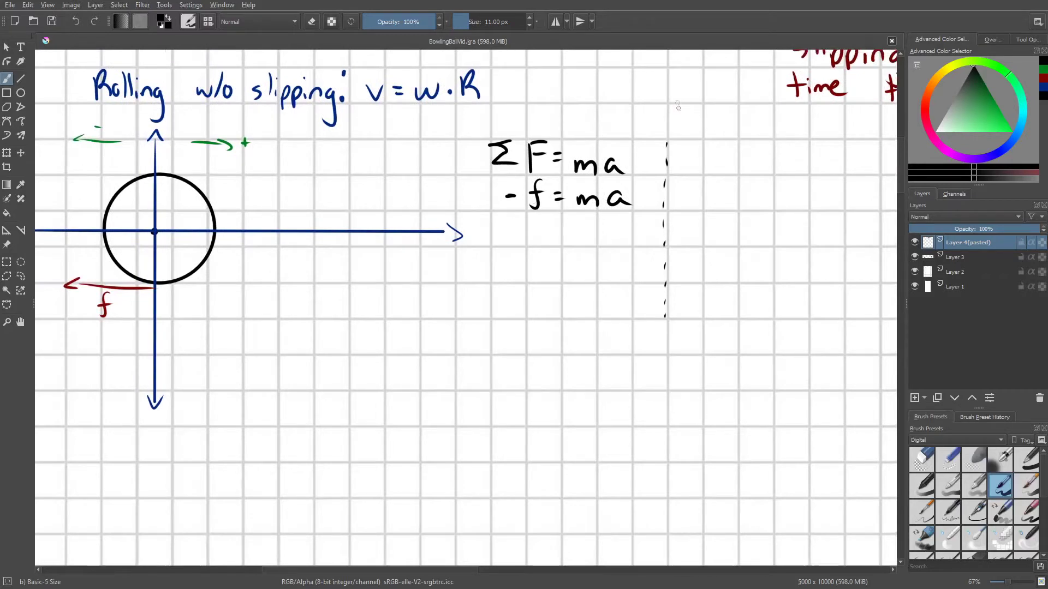
pyautogui.moveTo(696, 140)
pyautogui.mouseDown()
pyautogui.moveTo(687, 142)
pyautogui.moveTo(683, 168)
pyautogui.moveTo(740, 145)
pyautogui.moveTo(732, 174)
pyautogui.mouseUp()
pyautogui.moveTo(746, 158); pyautogui.dragTo(773, 171)
pyautogui.moveTo(770, 174)
pyautogui.mouseDown()
pyautogui.moveTo(791, 173)
pyautogui.moveTo(794, 144)
pyautogui.moveTo(817, 174)
pyautogui.moveTo(827, 148)
pyautogui.mouseUp()
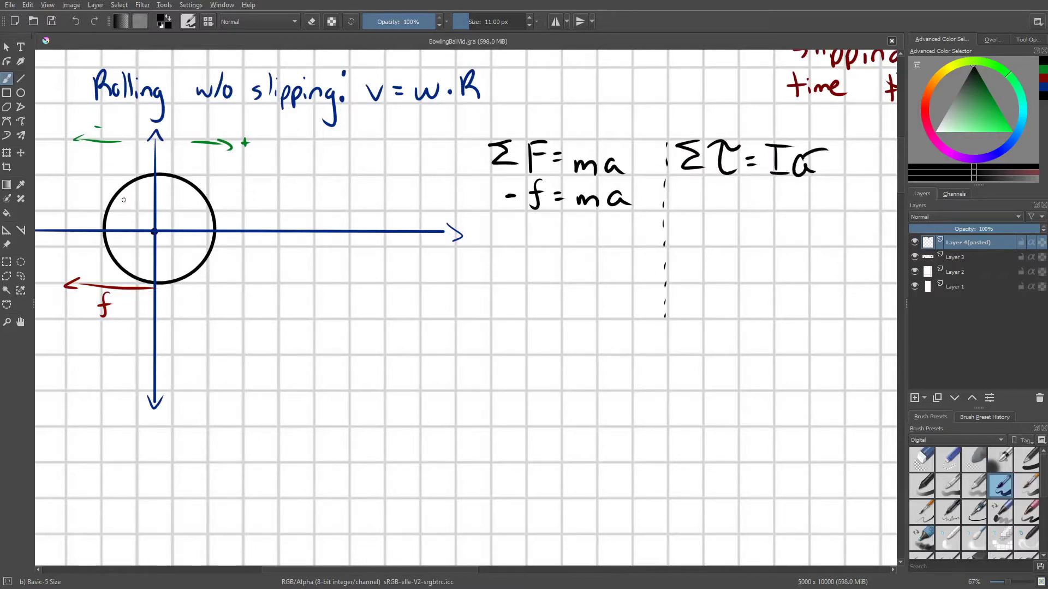
# - Draw a radius labelled R on the circle, undoing a stray rotation arrow first
pyautogui.moveTo(98, 216)
pyautogui.mouseDown()
pyautogui.moveTo(173, 158)
pyautogui.moveTo(221, 240)
pyautogui.moveTo(233, 241)
pyautogui.mouseUp()
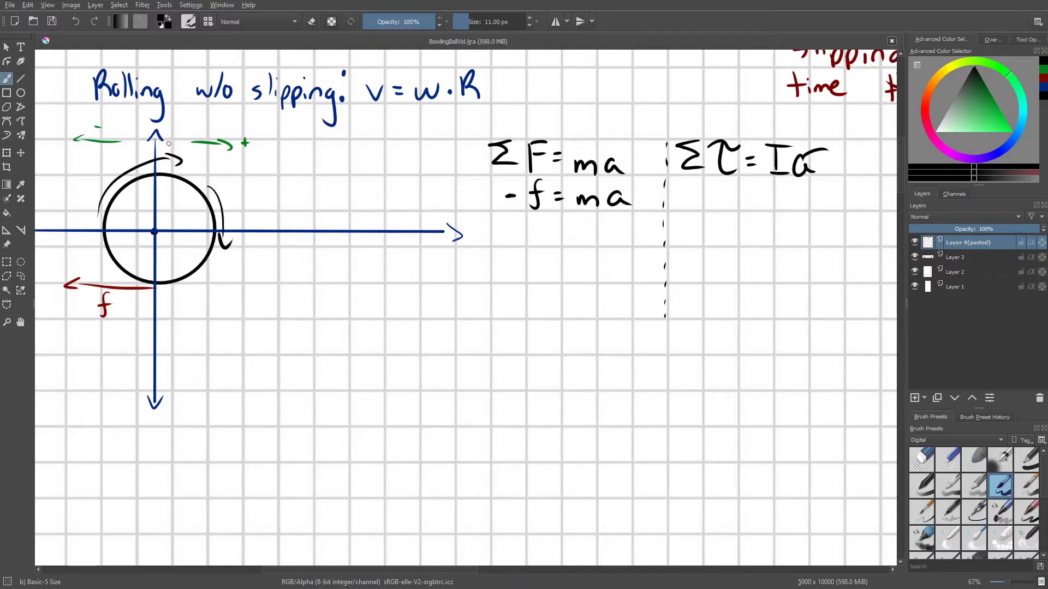
pyautogui.hotkey('ctrl', 'z')
pyautogui.hotkey('ctrl', 'z')
pyautogui.hotkey('ctrl', 'z')
pyautogui.hotkey('ctrl', 'z')
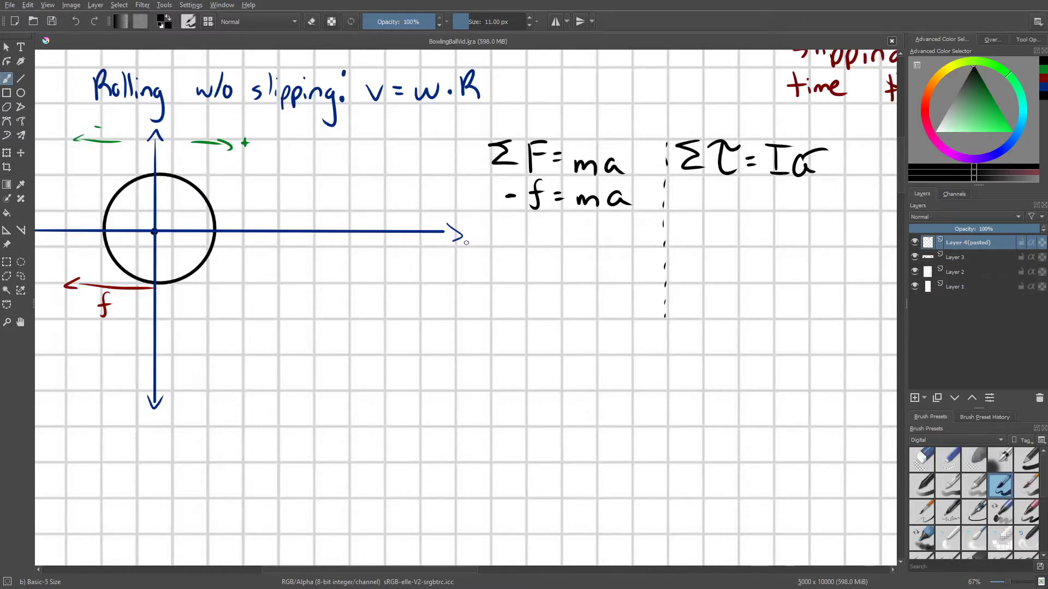
pyautogui.moveTo(548, 243)
pyautogui.mouseDown()
pyautogui.moveTo(536, 251)
pyautogui.moveTo(564, 236)
pyautogui.mouseUp()
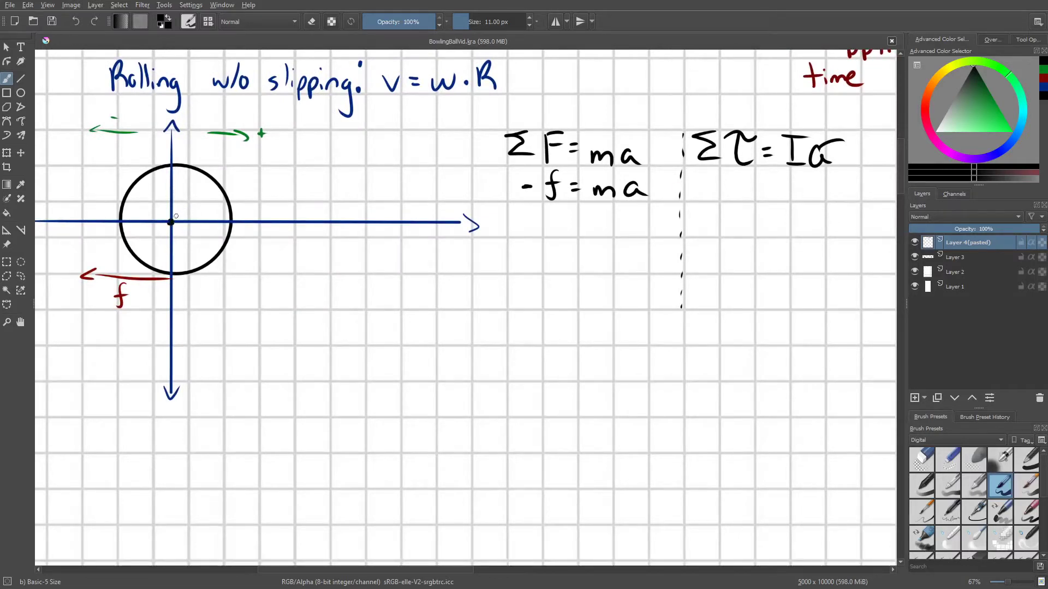
pyautogui.moveTo(172, 220)
pyautogui.mouseDown()
pyautogui.moveTo(214, 191)
pyautogui.moveTo(206, 214)
pyautogui.mouseUp()
pyautogui.moveTo(206, 200); pyautogui.dragTo(217, 213)
# - Write Rf = Iα below the torque equation
pyautogui.moveTo(708, 169)
pyautogui.mouseDown()
pyautogui.moveTo(705, 195)
pyautogui.moveTo(730, 197)
pyautogui.moveTo(743, 182)
pyautogui.mouseUp()
pyautogui.moveTo(751, 184)
pyautogui.mouseDown()
pyautogui.moveTo(801, 193)
pyautogui.moveTo(800, 174)
pyautogui.moveTo(824, 192)
pyautogui.moveTo(840, 178)
pyautogui.mouseUp()
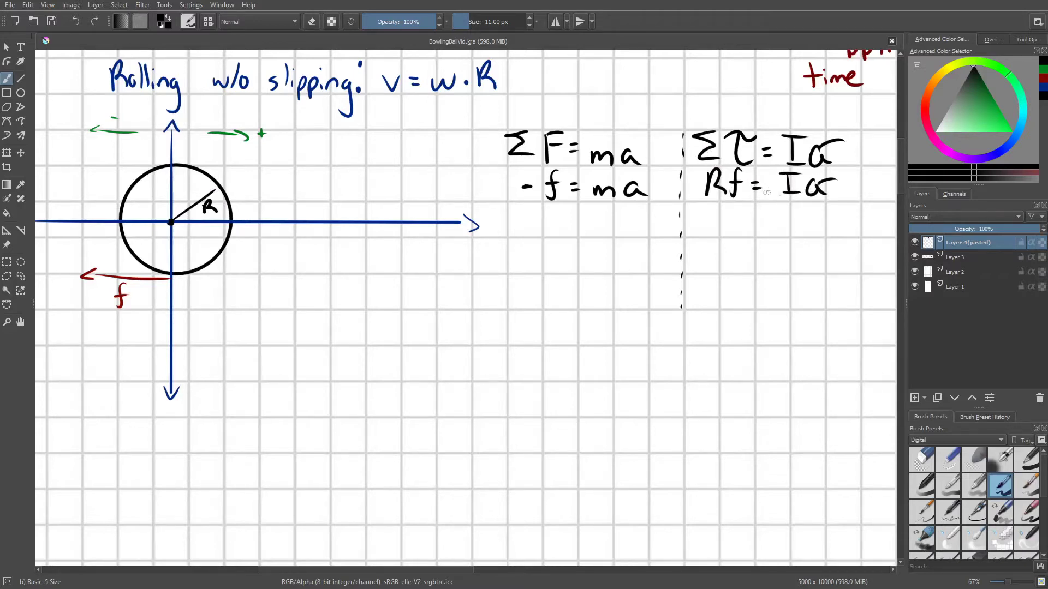
pyautogui.hscroll(3, 770, 107)
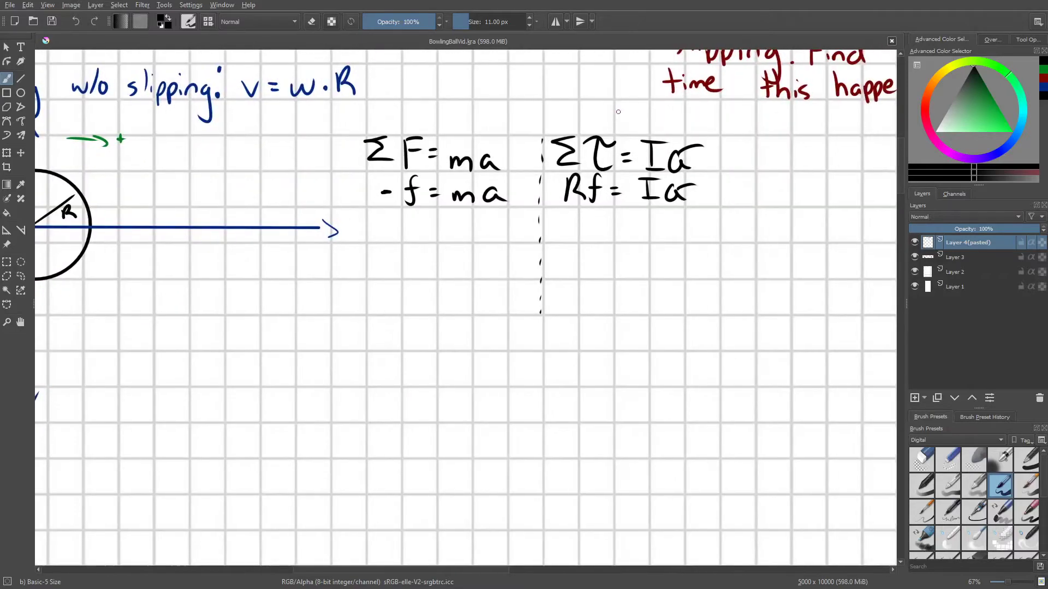
pyautogui.scroll(-2, 651, 182)
pyautogui.hscroll(1, 627, 180)
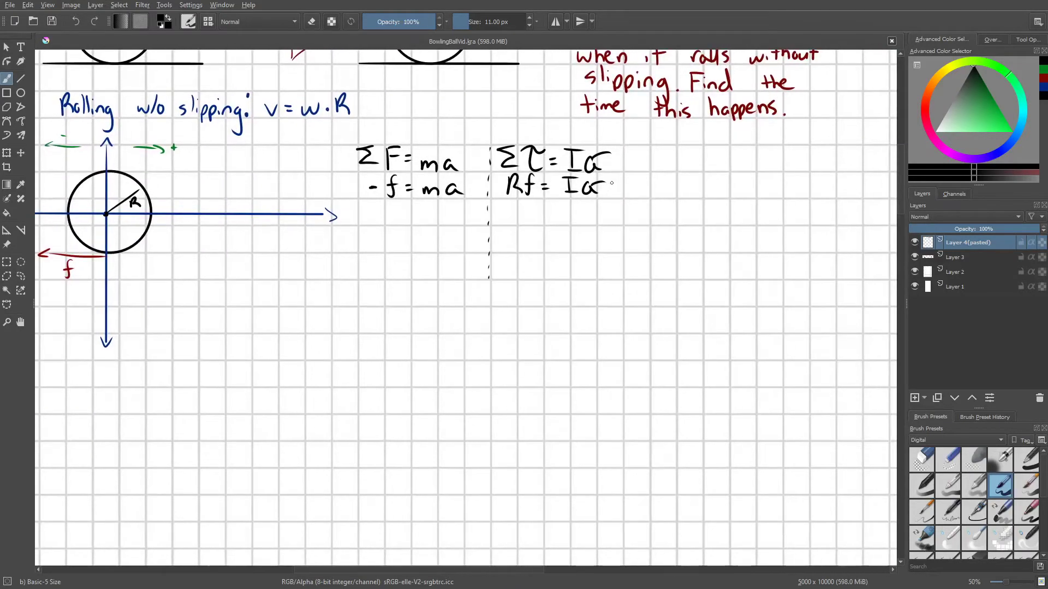
pyautogui.scroll(1, 604, 177)
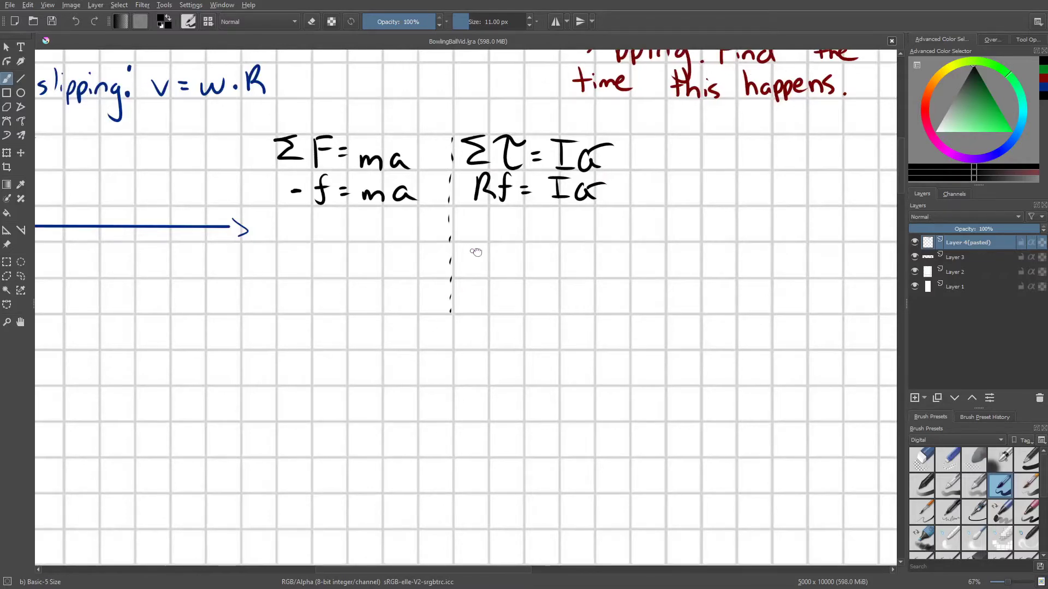
pyautogui.moveTo(475, 251); pyautogui.dragTo(488, 253)
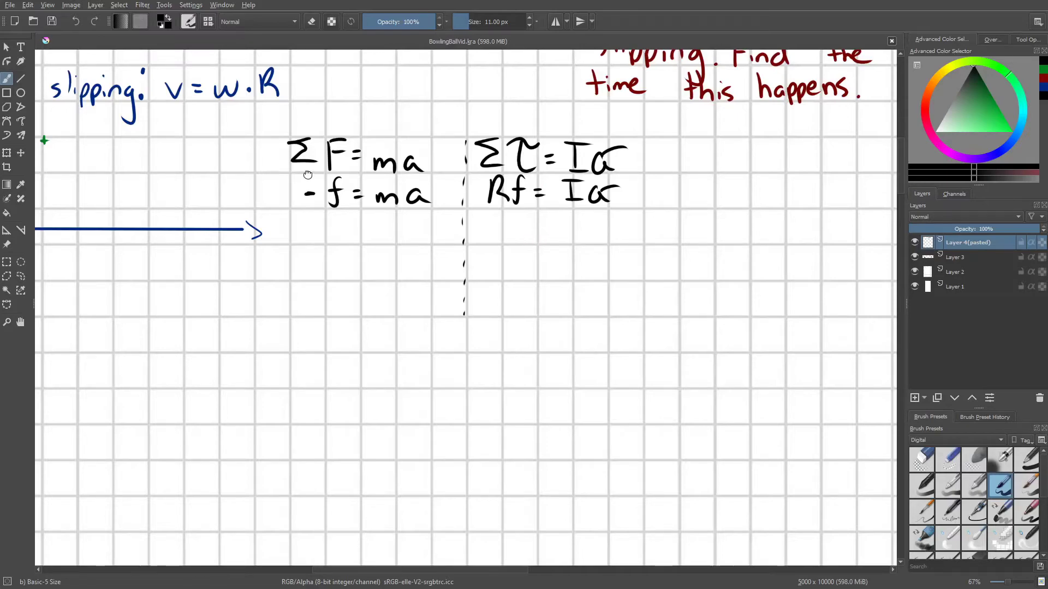
pyautogui.moveTo(308, 174); pyautogui.dragTo(478, 238)
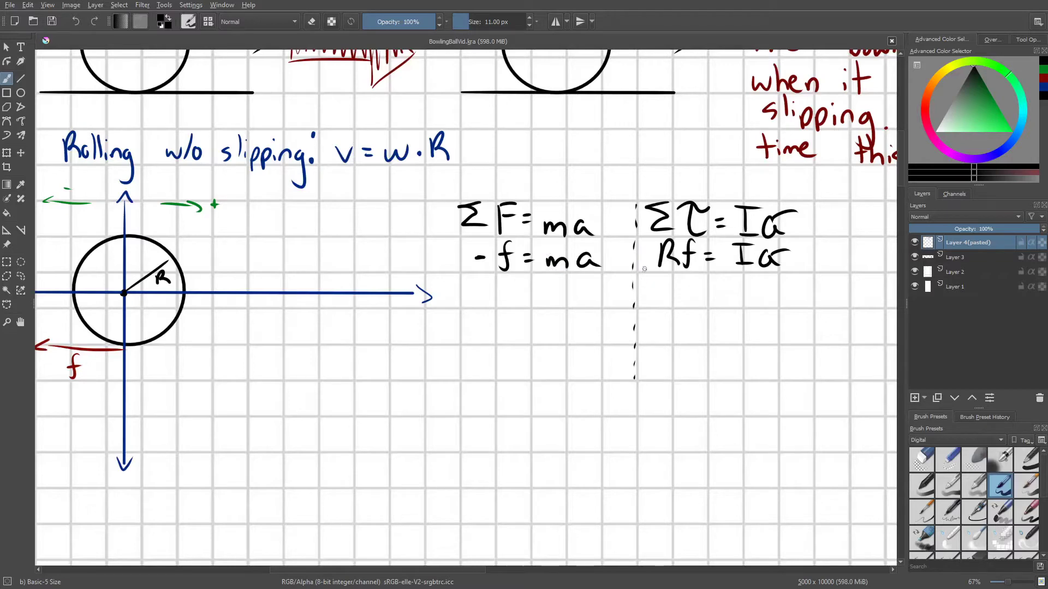
pyautogui.scroll(-2, 478, 142)
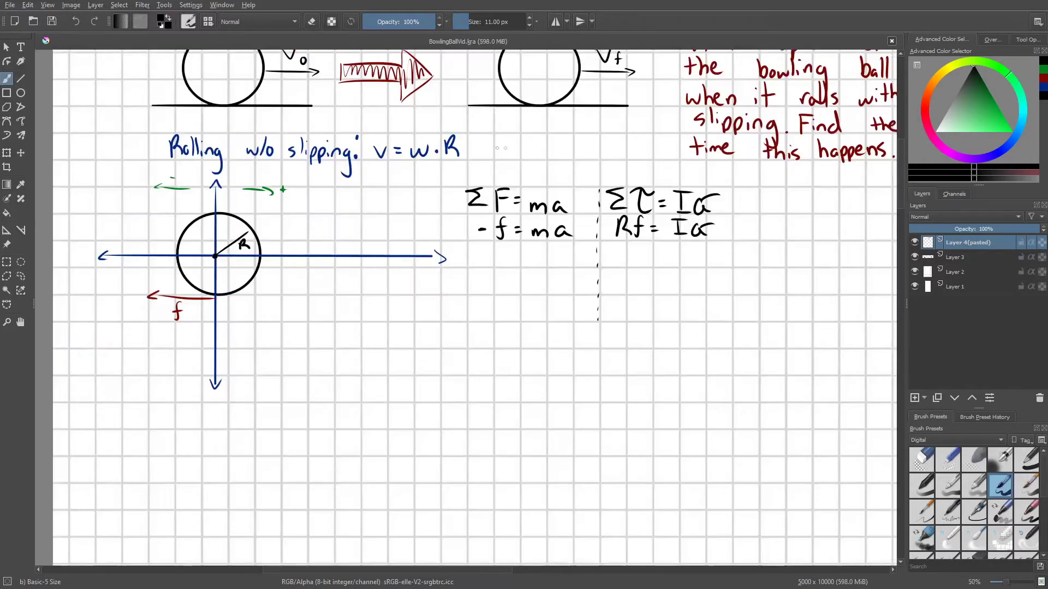
pyautogui.scroll(2, 596, 200)
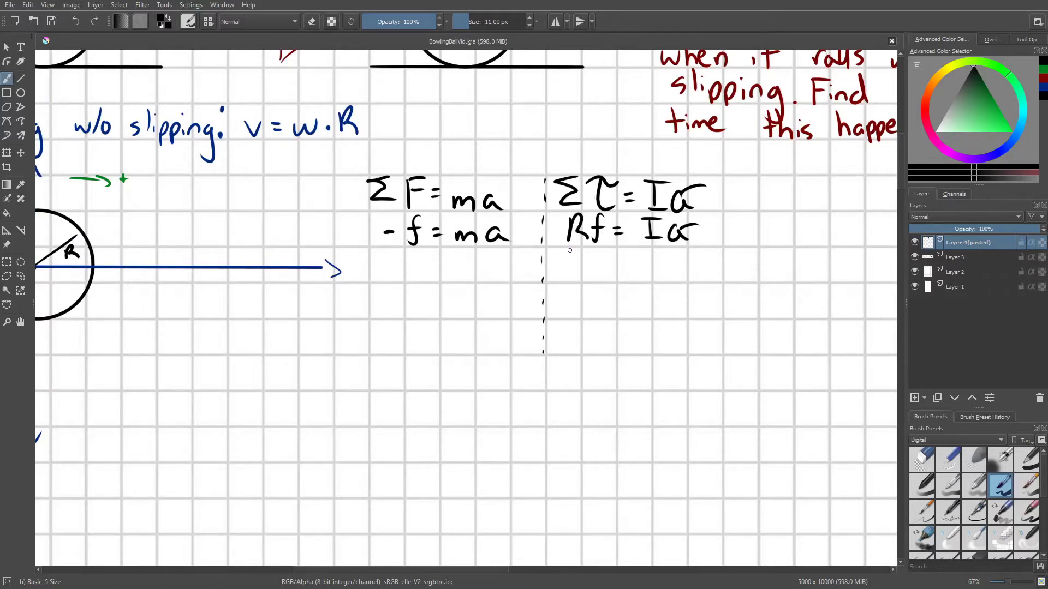
pyautogui.moveTo(655, 267); pyautogui.dragTo(578, 234)
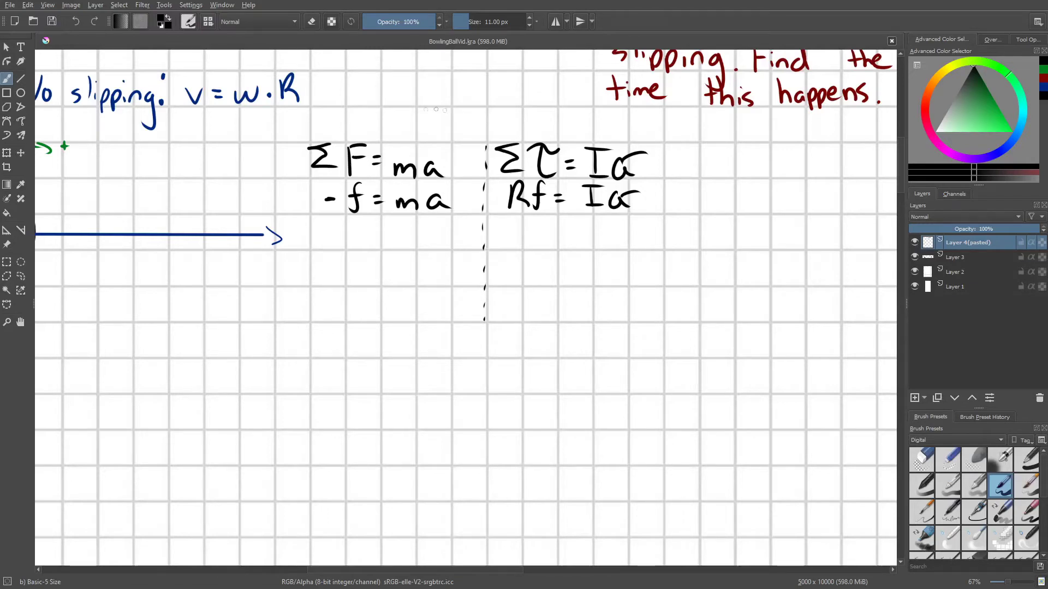
# - Write and underline the headings Linear and Angular in dark red
pyautogui.keyDown('ctrl'); pyautogui.click(873, 98); pyautogui.keyUp('ctrl')
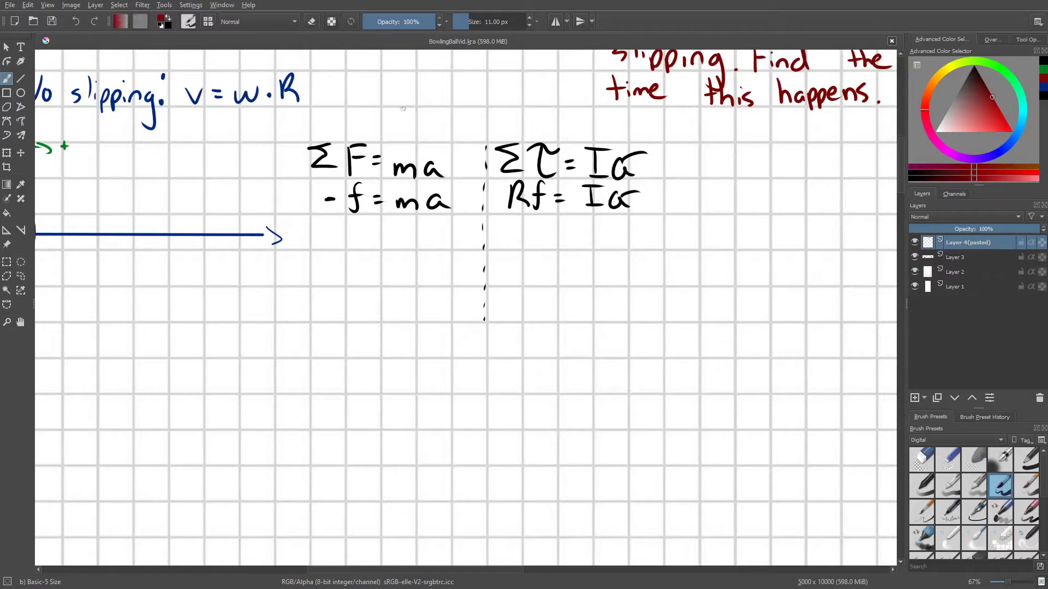
pyautogui.moveTo(350, 113)
pyautogui.mouseDown()
pyautogui.moveTo(363, 140)
pyautogui.moveTo(394, 127)
pyautogui.moveTo(403, 140)
pyautogui.mouseUp()
pyautogui.click(371, 122)
pyautogui.moveTo(413, 129)
pyautogui.mouseDown()
pyautogui.moveTo(415, 139)
pyautogui.moveTo(427, 126)
pyautogui.mouseUp()
pyautogui.moveTo(536, 108)
pyautogui.mouseDown()
pyautogui.moveTo(529, 135)
pyautogui.moveTo(545, 135)
pyautogui.mouseUp()
pyautogui.moveTo(531, 125)
pyautogui.mouseDown()
pyautogui.moveTo(566, 144)
pyautogui.moveTo(591, 132)
pyautogui.mouseUp()
pyautogui.moveTo(595, 113)
pyautogui.mouseDown()
pyautogui.moveTo(597, 134)
pyautogui.moveTo(610, 134)
pyautogui.mouseUp()
pyautogui.moveTo(615, 134); pyautogui.dragTo(625, 122)
pyautogui.moveTo(360, 140); pyautogui.dragTo(431, 139)
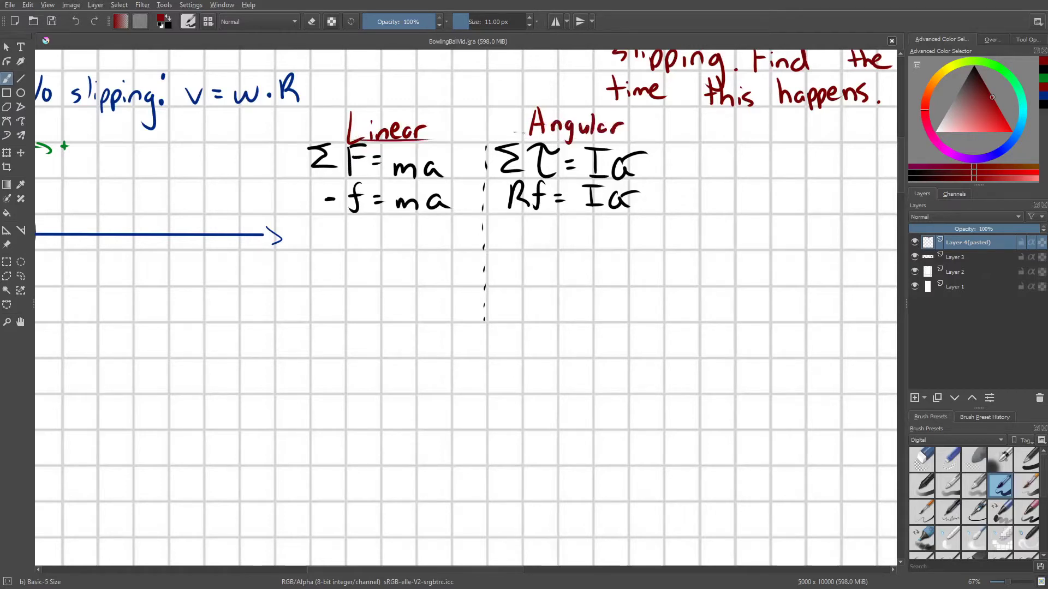
pyautogui.moveTo(515, 133); pyautogui.dragTo(623, 142)
# - Write −f/m = a in black below −f = ma
pyautogui.click(973, 66)
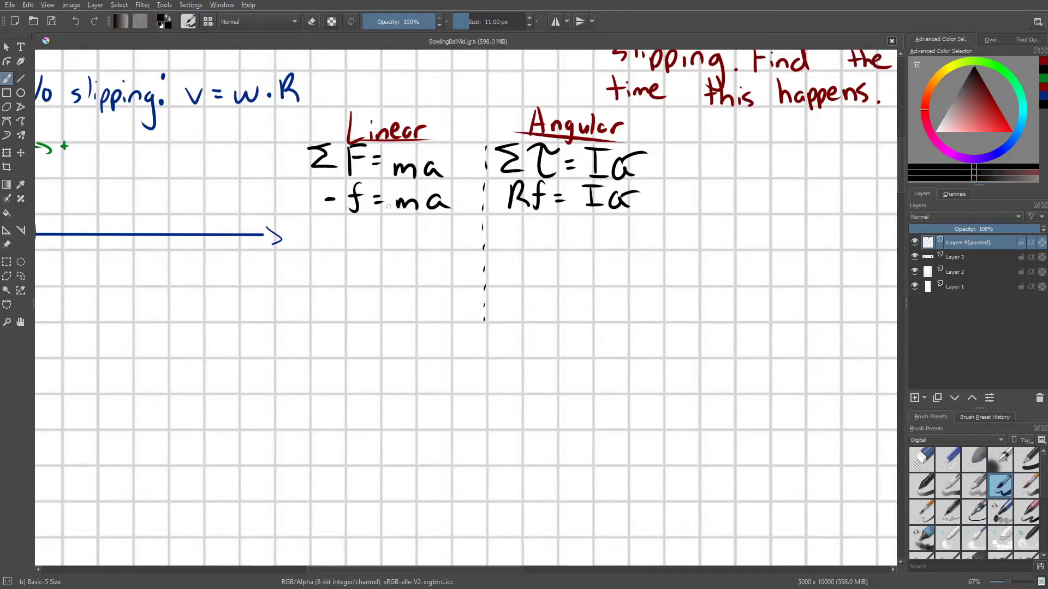
pyautogui.moveTo(320, 248); pyautogui.dragTo(335, 246)
pyautogui.moveTo(360, 218)
pyautogui.mouseDown()
pyautogui.moveTo(349, 252)
pyautogui.moveTo(372, 233)
pyautogui.moveTo(377, 273)
pyautogui.moveTo(400, 244)
pyautogui.mouseUp()
pyautogui.moveTo(395, 252); pyautogui.dragTo(435, 247)
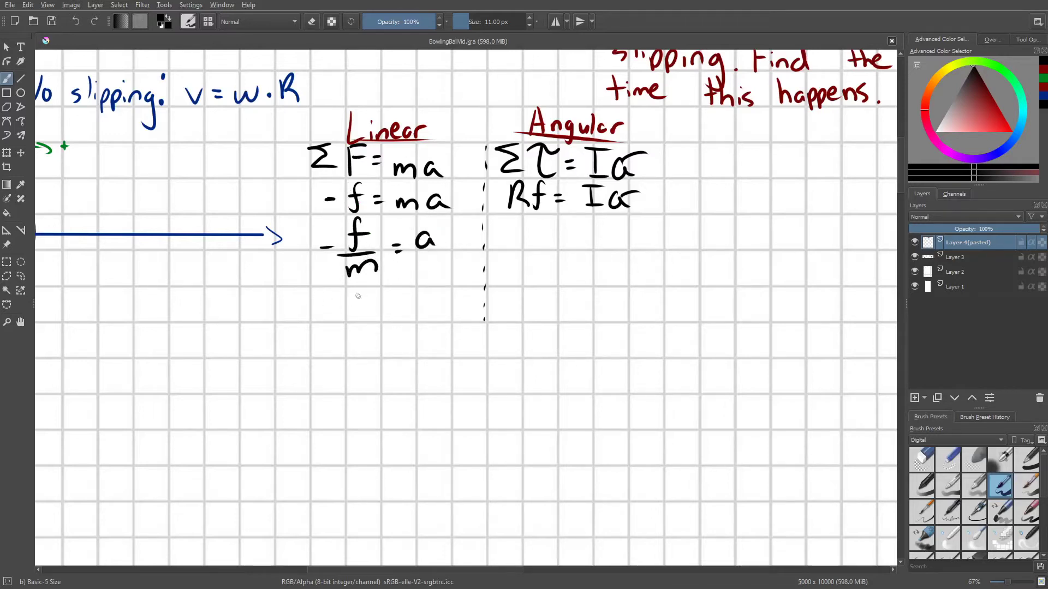
# - Write −f/m = dv/dt on the next line
pyautogui.moveTo(344, 290); pyautogui.dragTo(332, 320)
pyautogui.moveTo(331, 306)
pyautogui.mouseDown()
pyautogui.moveTo(349, 305)
pyautogui.moveTo(353, 343)
pyautogui.moveTo(375, 320)
pyautogui.mouseUp()
pyautogui.moveTo(365, 328); pyautogui.dragTo(412, 319)
pyautogui.moveTo(414, 303)
pyautogui.mouseDown()
pyautogui.moveTo(430, 303)
pyautogui.moveTo(427, 323)
pyautogui.mouseUp()
pyautogui.moveTo(415, 335)
pyautogui.mouseDown()
pyautogui.moveTo(405, 343)
pyautogui.moveTo(413, 351)
pyautogui.mouseUp()
pyautogui.moveTo(413, 330)
pyautogui.mouseDown()
pyautogui.moveTo(414, 352)
pyautogui.moveTo(433, 353)
pyautogui.mouseUp()
pyautogui.moveTo(418, 338); pyautogui.dragTo(437, 337)
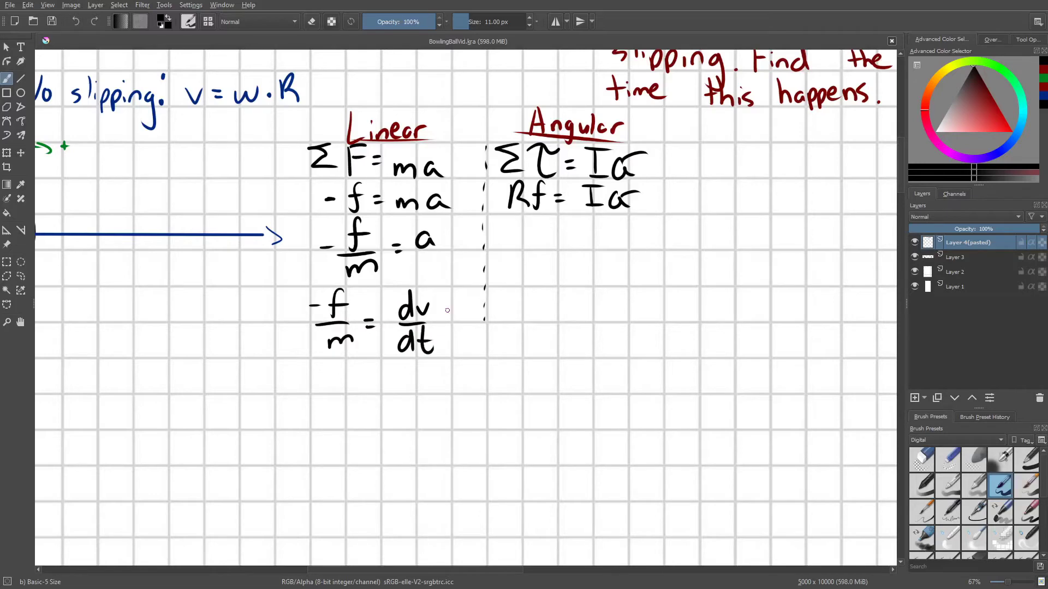
# - Rearrange below into −f/m dt = dv
pyautogui.moveTo(438, 383); pyautogui.dragTo(464, 253)
pyautogui.scroll(1, 467, 253)
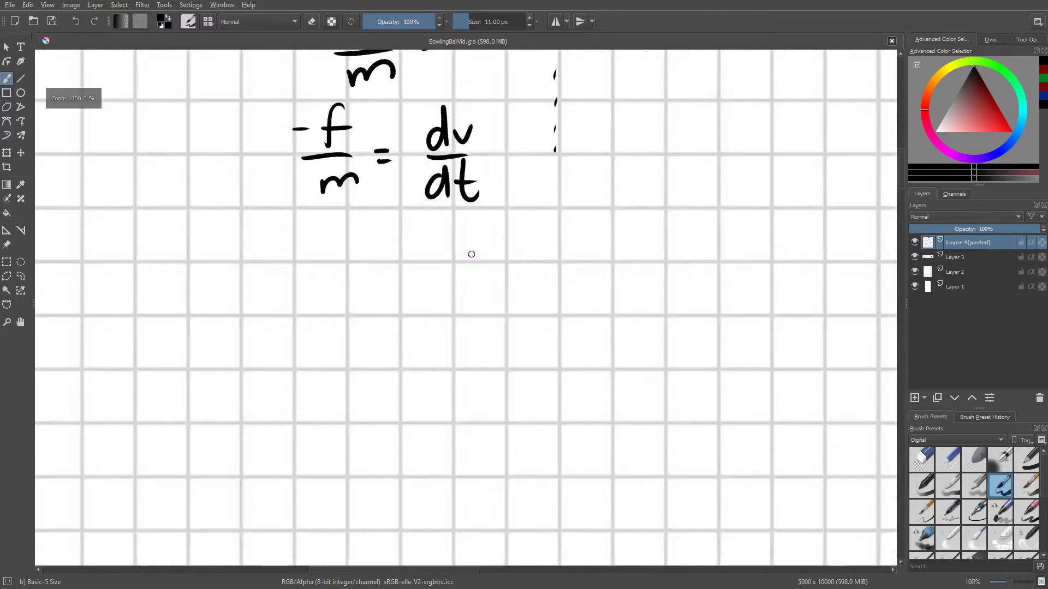
pyautogui.moveTo(268, 253); pyautogui.dragTo(291, 252)
pyautogui.moveTo(329, 219)
pyautogui.mouseDown()
pyautogui.moveTo(318, 223)
pyautogui.moveTo(318, 254)
pyautogui.mouseUp()
pyautogui.moveTo(309, 238); pyautogui.dragTo(339, 236)
pyautogui.moveTo(289, 262); pyautogui.dragTo(346, 263)
pyautogui.moveTo(309, 298); pyautogui.dragTo(346, 297)
pyautogui.moveTo(378, 241); pyautogui.dragTo(379, 259)
pyautogui.moveTo(392, 217)
pyautogui.mouseDown()
pyautogui.moveTo(391, 253)
pyautogui.moveTo(407, 261)
pyautogui.mouseUp()
pyautogui.moveTo(382, 236); pyautogui.dragTo(435, 246)
pyautogui.moveTo(423, 261)
pyautogui.mouseDown()
pyautogui.moveTo(482, 247)
pyautogui.moveTo(480, 260)
pyautogui.mouseUp()
pyautogui.moveTo(489, 236)
pyautogui.mouseDown()
pyautogui.moveTo(517, 235)
pyautogui.moveTo(437, 262)
pyautogui.moveTo(442, 281)
pyautogui.moveTo(469, 288)
pyautogui.mouseUp()
# - Extend the dashed dividing line further down
pyautogui.scroll(-1, 482, 248)
pyautogui.moveTo(468, 308); pyautogui.dragTo(468, 331)
pyautogui.moveTo(468, 341); pyautogui.dragTo(468, 357)
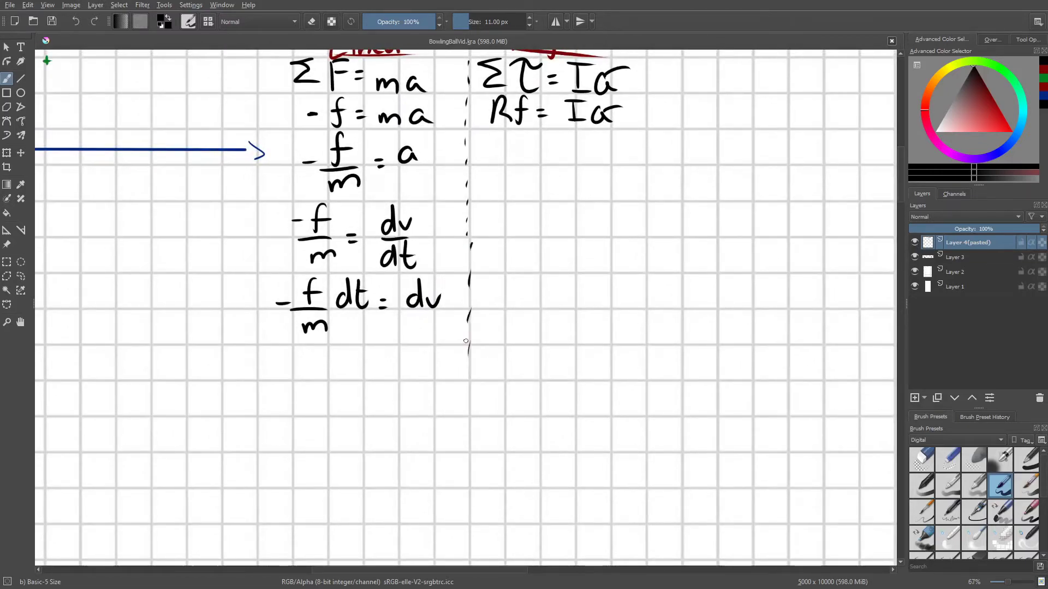
pyautogui.scroll(-3, 466, 341)
pyautogui.scroll(3, 455, 349)
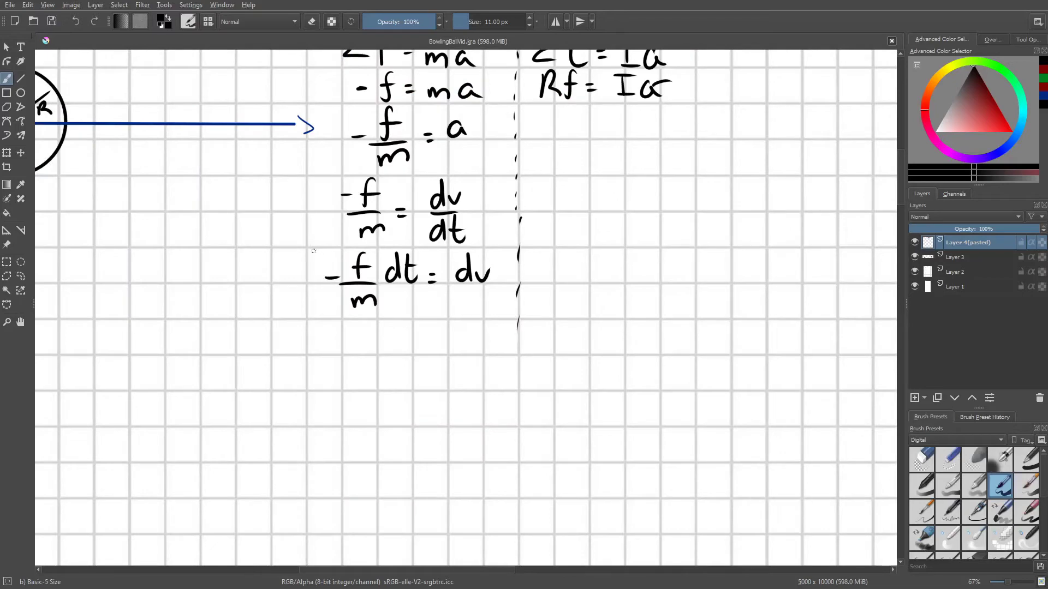
# - Put integral signs before −f/m dt and dv
pyautogui.moveTo(317, 241); pyautogui.dragTo(301, 312)
pyautogui.moveTo(449, 250); pyautogui.dragTo(440, 288)
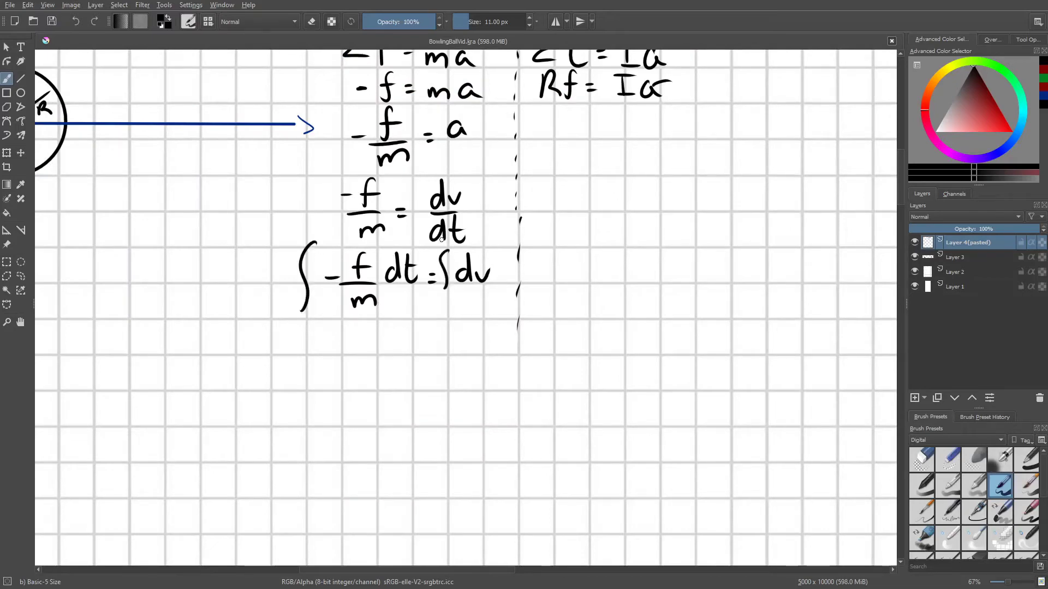
pyautogui.scroll(-1, 441, 239)
pyautogui.scroll(1, 441, 239)
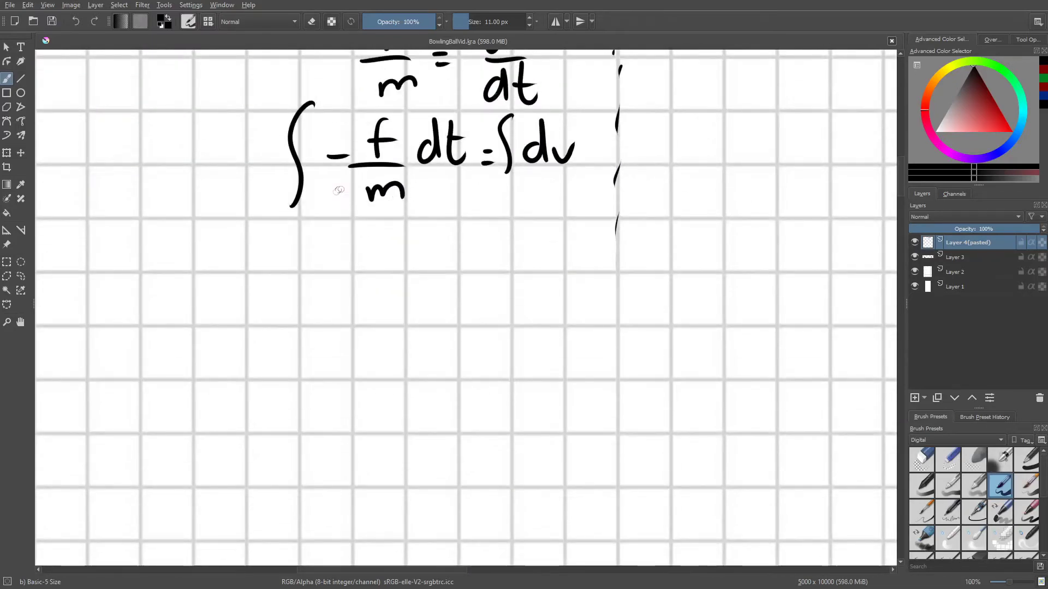
# - Write the integrated term −(f/m)t on a new line
pyautogui.moveTo(298, 268); pyautogui.dragTo(317, 269)
pyautogui.moveTo(360, 232)
pyautogui.mouseDown()
pyautogui.moveTo(353, 225)
pyautogui.moveTo(341, 273)
pyautogui.mouseUp()
pyautogui.moveTo(332, 252); pyautogui.dragTo(369, 251)
pyautogui.moveTo(323, 277); pyautogui.dragTo(366, 275)
pyautogui.moveTo(336, 302)
pyautogui.mouseDown()
pyautogui.moveTo(345, 292)
pyautogui.moveTo(368, 299)
pyautogui.mouseUp()
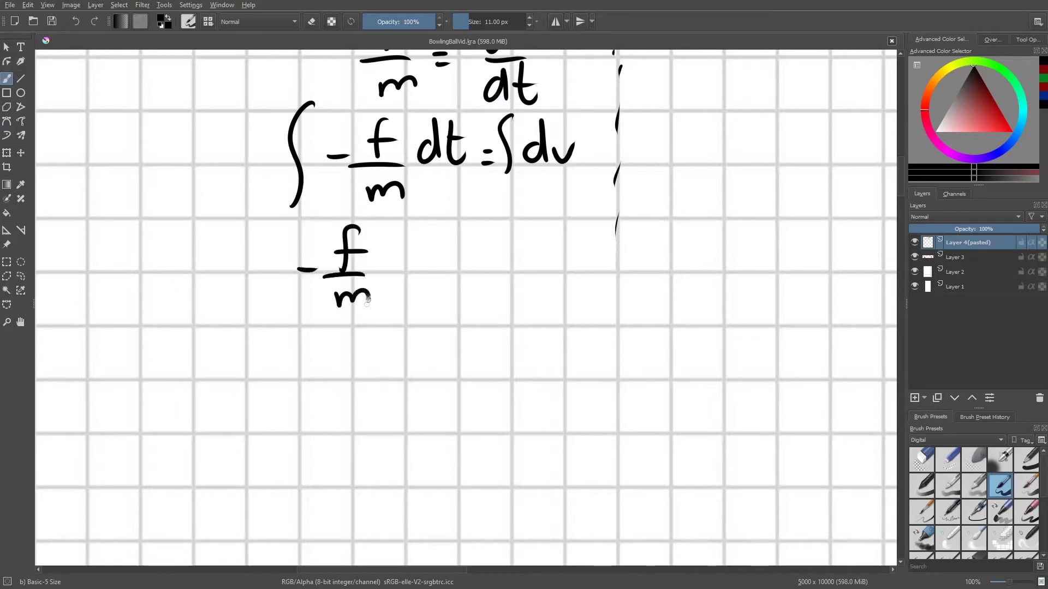
pyautogui.moveTo(392, 233)
pyautogui.mouseDown()
pyautogui.moveTo(391, 273)
pyautogui.moveTo(403, 271)
pyautogui.mouseUp()
pyautogui.moveTo(376, 254)
pyautogui.mouseDown()
pyautogui.moveTo(403, 251)
pyautogui.moveTo(424, 283)
pyautogui.mouseUp()
# - Complete the result as −(f/m)t + V₀ = v(t)
pyautogui.moveTo(415, 272)
pyautogui.mouseDown()
pyautogui.moveTo(457, 267)
pyautogui.moveTo(474, 238)
pyautogui.mouseUp()
pyautogui.moveTo(484, 263)
pyautogui.mouseDown()
pyautogui.moveTo(476, 273)
pyautogui.moveTo(485, 262)
pyautogui.mouseUp()
pyautogui.moveTo(504, 257)
pyautogui.mouseDown()
pyautogui.moveTo(517, 268)
pyautogui.moveTo(551, 249)
pyautogui.moveTo(561, 270)
pyautogui.mouseUp()
pyautogui.moveTo(574, 235); pyautogui.dragTo(586, 270)
pyautogui.moveTo(569, 253)
pyautogui.mouseDown()
pyautogui.moveTo(586, 251)
pyautogui.moveTo(596, 276)
pyautogui.mouseUp()
pyautogui.scroll(-4, 560, 194)
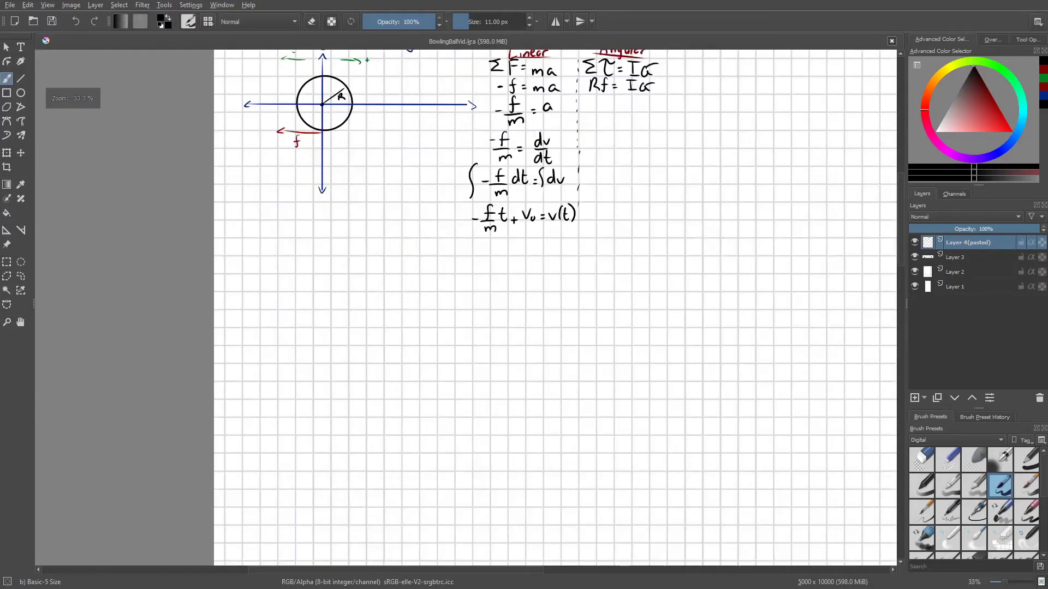
pyautogui.scroll(2, 520, 226)
pyautogui.moveTo(520, 227); pyautogui.dragTo(434, 275)
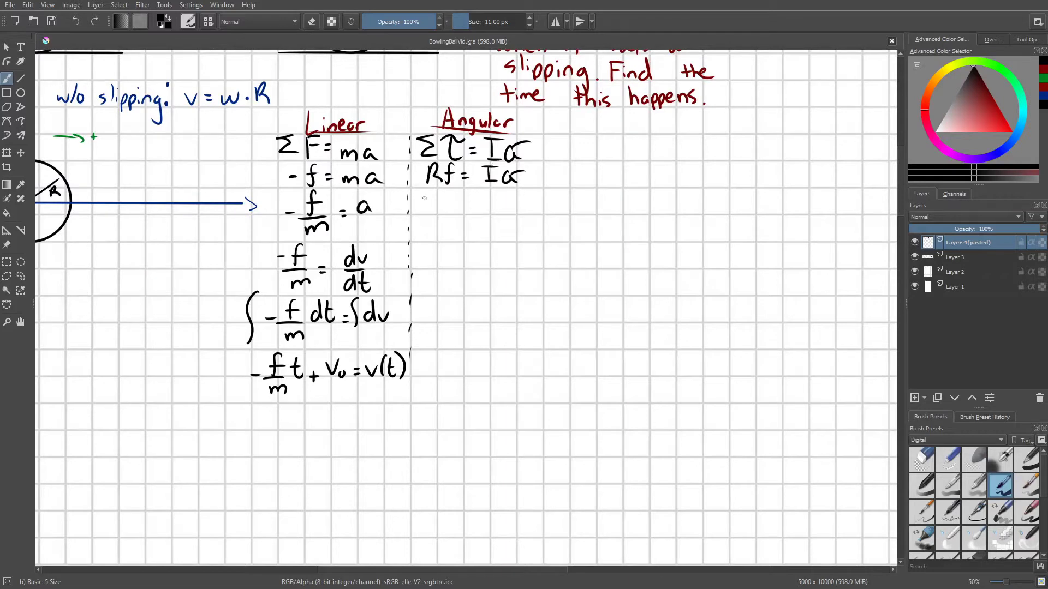
# - Write Rf/I = α under Rf = Iα in the Angular column
pyautogui.moveTo(430, 192)
pyautogui.mouseDown()
pyautogui.moveTo(429, 211)
pyautogui.moveTo(447, 214)
pyautogui.mouseUp()
pyautogui.moveTo(445, 205)
pyautogui.mouseDown()
pyautogui.moveTo(463, 212)
pyautogui.moveTo(447, 232)
pyautogui.mouseUp()
pyautogui.moveTo(440, 233); pyautogui.dragTo(479, 214)
pyautogui.moveTo(495, 204)
pyautogui.mouseDown()
pyautogui.moveTo(496, 213)
pyautogui.moveTo(503, 199)
pyautogui.mouseUp()
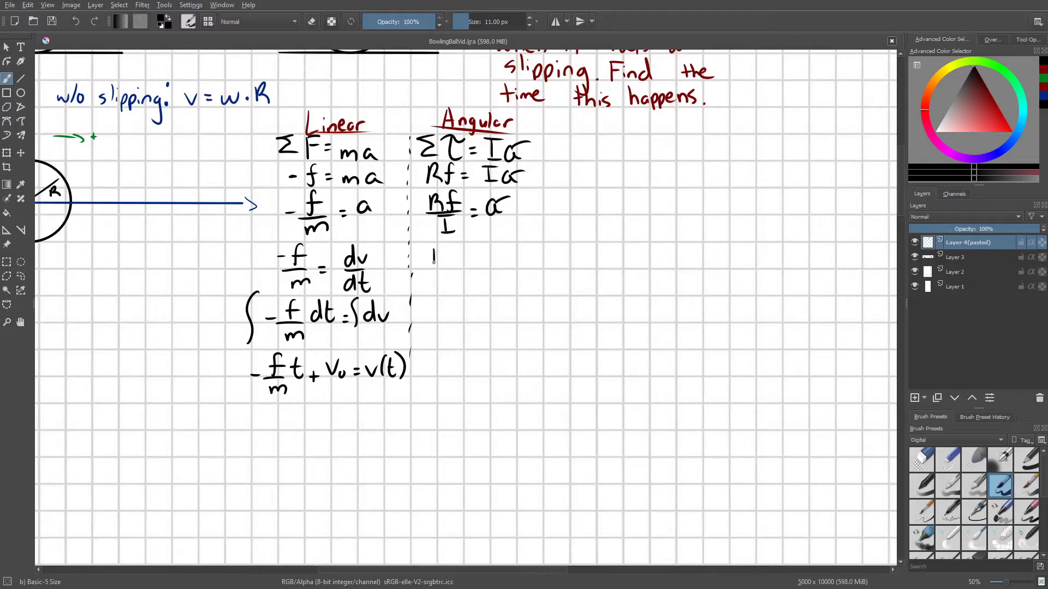
# - Write the next line, Rf/I = dω/dt
pyautogui.moveTo(434, 248); pyautogui.dragTo(453, 262)
pyautogui.moveTo(450, 255)
pyautogui.mouseDown()
pyautogui.moveTo(465, 254)
pyautogui.moveTo(450, 287)
pyautogui.mouseUp()
pyautogui.moveTo(447, 288); pyautogui.dragTo(458, 288)
pyautogui.moveTo(501, 255); pyautogui.dragTo(502, 265)
pyautogui.moveTo(507, 256)
pyautogui.mouseDown()
pyautogui.moveTo(519, 254)
pyautogui.moveTo(516, 271)
pyautogui.mouseUp()
pyautogui.moveTo(499, 279); pyautogui.dragTo(497, 290)
pyautogui.moveTo(503, 273); pyautogui.dragTo(516, 291)
pyautogui.moveTo(509, 280); pyautogui.dragTo(514, 281)
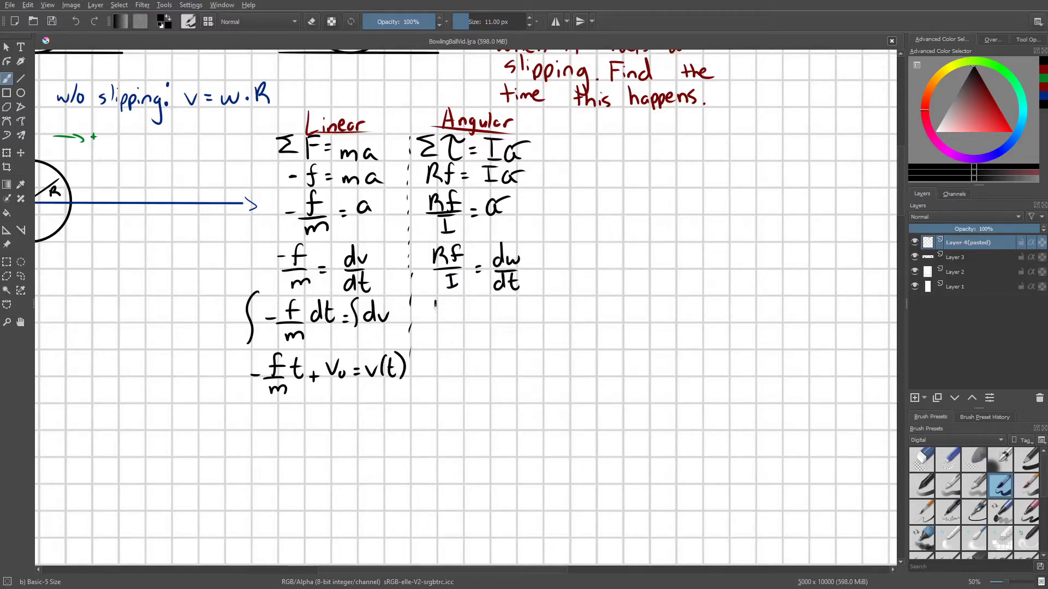
# - Write ∫Rf/I dt = ∫dω below, undoing a misplaced equals stroke
pyautogui.moveTo(435, 301); pyautogui.dragTo(435, 318)
pyautogui.moveTo(436, 301)
pyautogui.mouseDown()
pyautogui.moveTo(451, 317)
pyautogui.moveTo(465, 307)
pyautogui.mouseUp()
pyautogui.moveTo(431, 323); pyautogui.dragTo(459, 326)
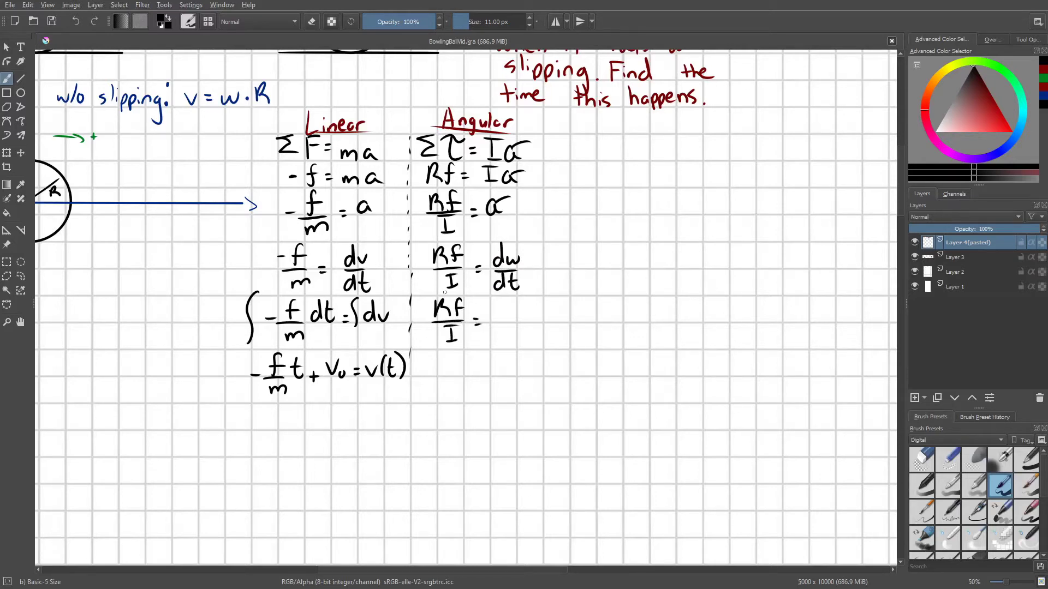
pyautogui.hotkey('ctrl', 'z')
pyautogui.moveTo(475, 310); pyautogui.dragTo(487, 323)
pyautogui.moveTo(482, 311)
pyautogui.mouseDown()
pyautogui.moveTo(530, 321)
pyautogui.moveTo(547, 310)
pyautogui.mouseUp()
pyautogui.scroll(1, 540, 278)
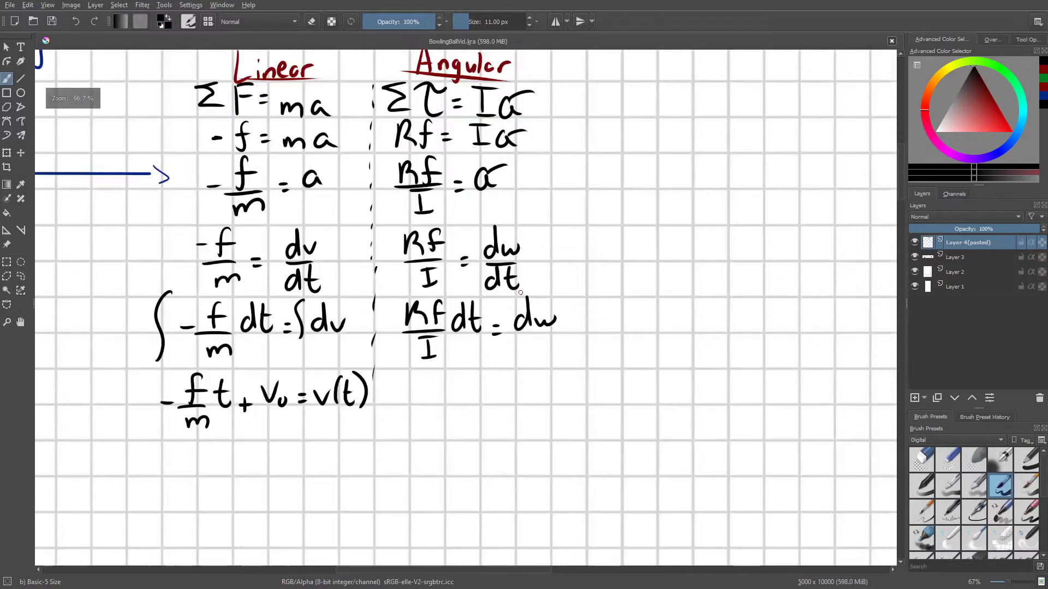
pyautogui.moveTo(402, 294); pyautogui.dragTo(390, 367)
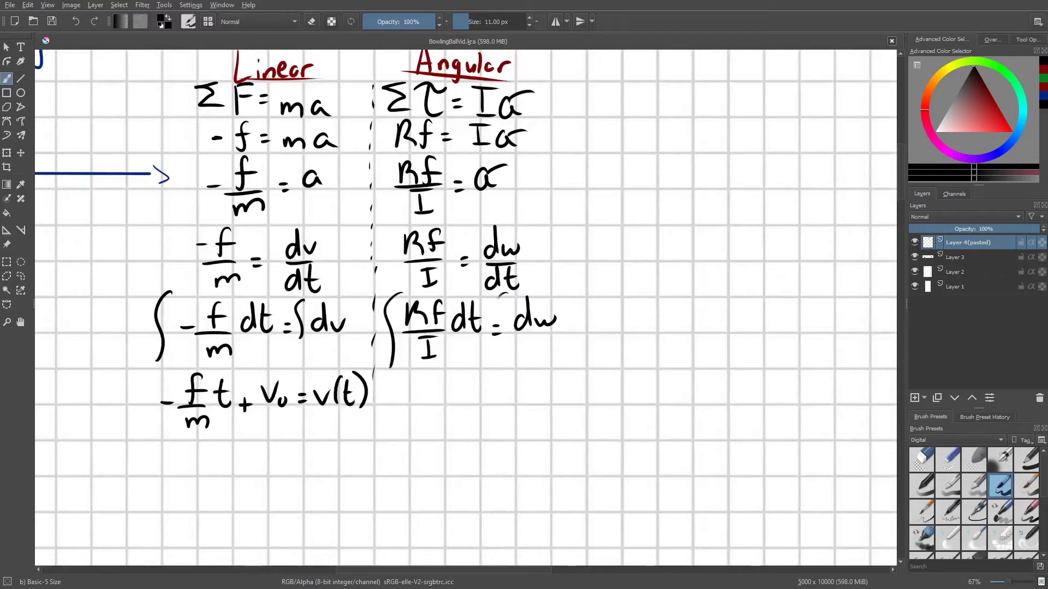
pyautogui.moveTo(510, 295); pyautogui.dragTo(497, 341)
# - Write the integrated result ω₀ + Rft/I = ω(t)
pyautogui.moveTo(614, 207); pyautogui.dragTo(609, 133)
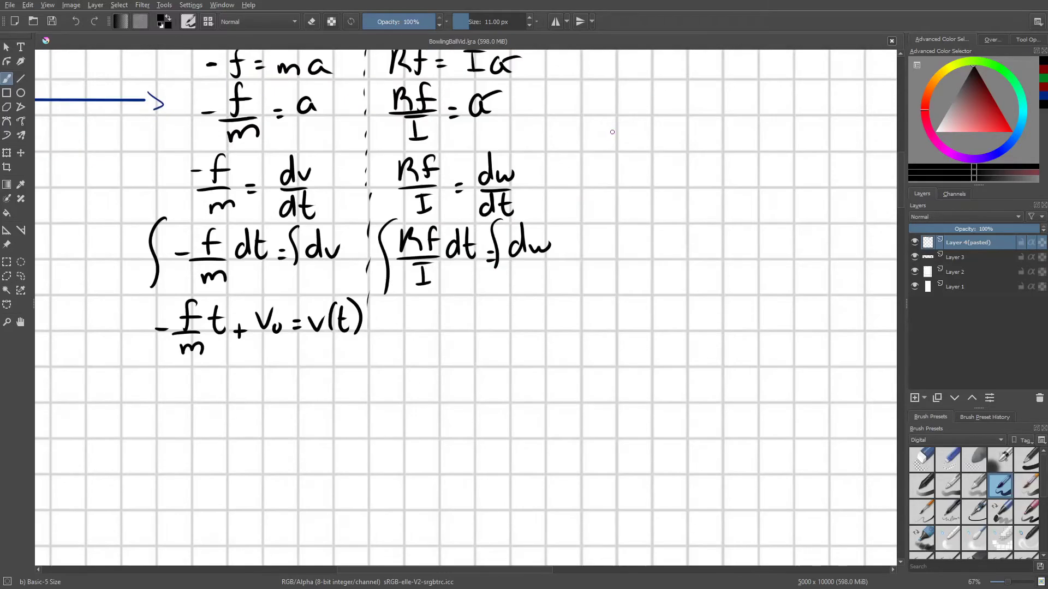
pyautogui.moveTo(418, 304)
pyautogui.mouseDown()
pyautogui.moveTo(437, 325)
pyautogui.moveTo(465, 308)
pyautogui.moveTo(484, 323)
pyautogui.mouseUp()
pyautogui.moveTo(470, 313); pyautogui.dragTo(485, 312)
pyautogui.moveTo(408, 330)
pyautogui.mouseDown()
pyautogui.moveTo(487, 327)
pyautogui.moveTo(454, 364)
pyautogui.mouseUp()
pyautogui.moveTo(446, 365)
pyautogui.mouseDown()
pyautogui.moveTo(469, 363)
pyautogui.moveTo(469, 339)
pyautogui.mouseUp()
pyautogui.moveTo(510, 326)
pyautogui.mouseDown()
pyautogui.moveTo(550, 313)
pyautogui.moveTo(564, 328)
pyautogui.moveTo(587, 327)
pyautogui.moveTo(589, 312)
pyautogui.mouseUp()
pyautogui.moveTo(597, 296); pyautogui.dragTo(598, 328)
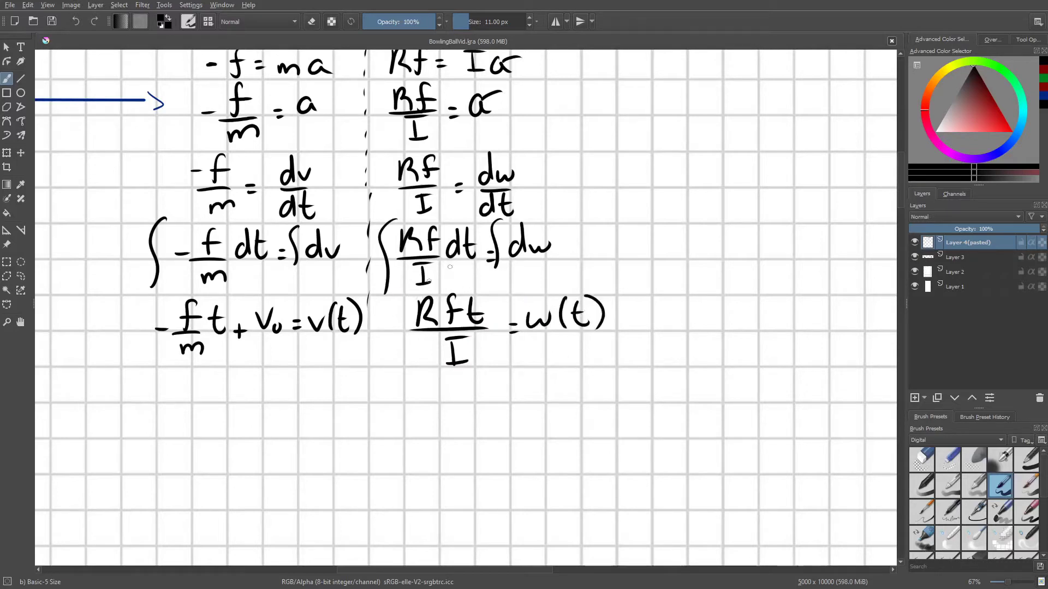
pyautogui.moveTo(394, 343); pyautogui.dragTo(410, 343)
pyautogui.moveTo(375, 347); pyautogui.dragTo(391, 347)
pyautogui.moveTo(394, 355); pyautogui.dragTo(395, 355)
pyautogui.scroll(-2, 414, 340)
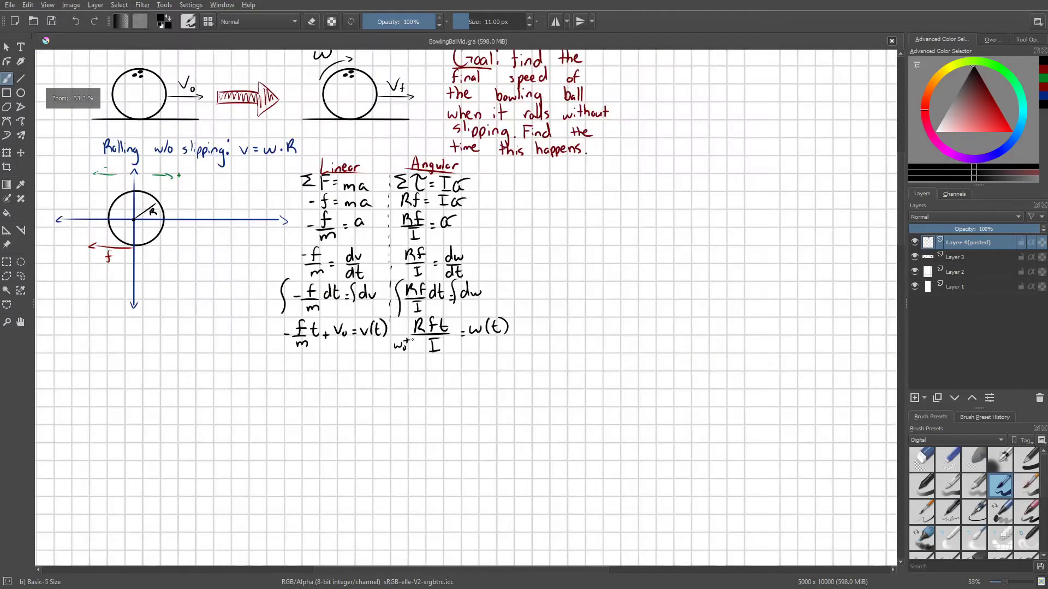
pyautogui.scroll(1, 463, 315)
# - Erase the stray ω₀ + beside the Rft/I fraction with a ~25 px eraser
pyautogui.moveTo(463, 315); pyautogui.dragTo(499, 301)
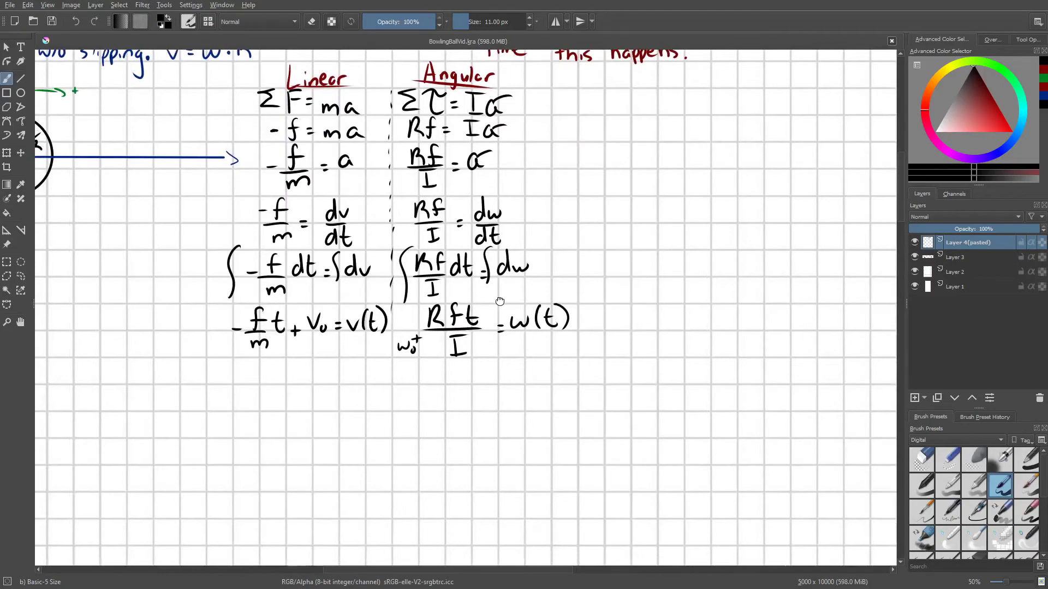
pyautogui.moveTo(445, 205); pyautogui.dragTo(574, 375)
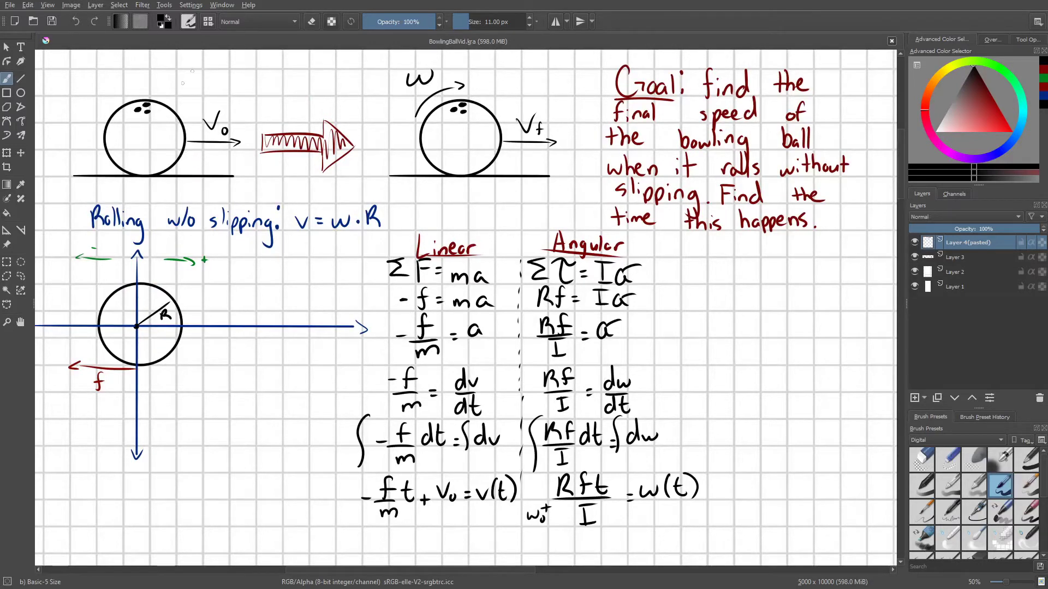
pyautogui.click(312, 21)
pyautogui.moveTo(470, 20); pyautogui.dragTo(487, 28)
pyautogui.scroll(-3, 500, 338)
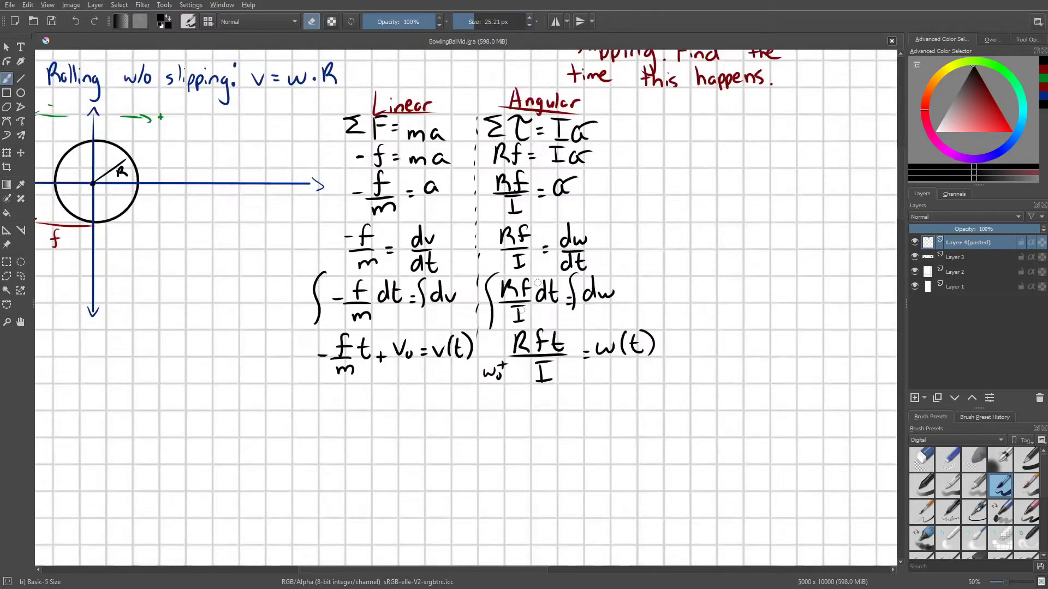
pyautogui.scroll(1, 492, 397)
pyautogui.moveTo(472, 382)
pyautogui.mouseDown()
pyautogui.moveTo(498, 396)
pyautogui.moveTo(503, 382)
pyautogui.mouseUp()
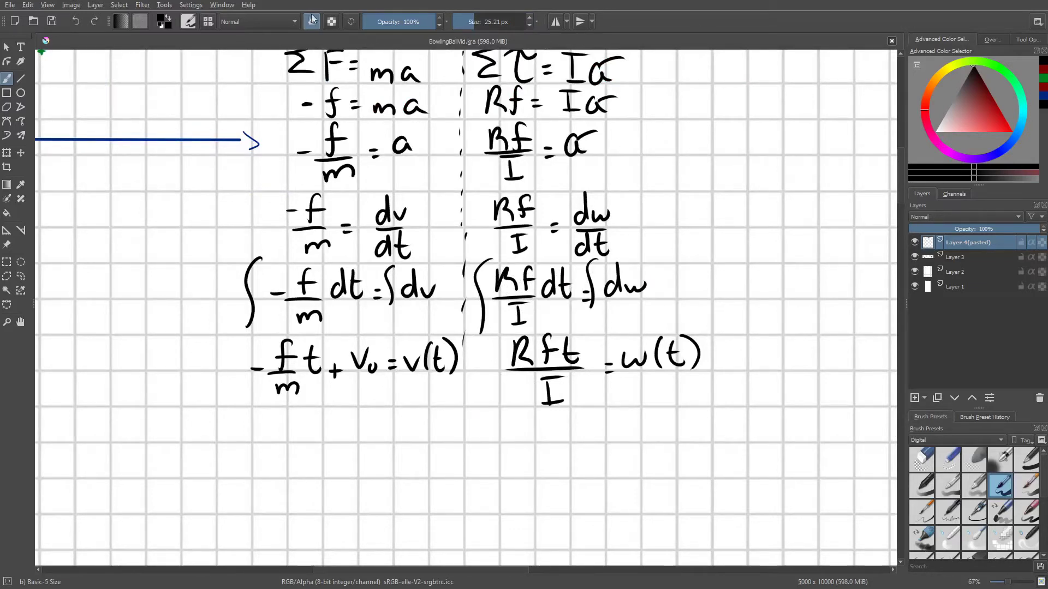
# - Return to a 10 px brush and extend the column divider further down
pyautogui.press('e')
pyautogui.moveTo(483, 21); pyautogui.dragTo(471, 21)
pyautogui.moveTo(464, 383); pyautogui.dragTo(463, 410)
pyautogui.scroll(-4, 470, 369)
pyautogui.scroll(4, 498, 300)
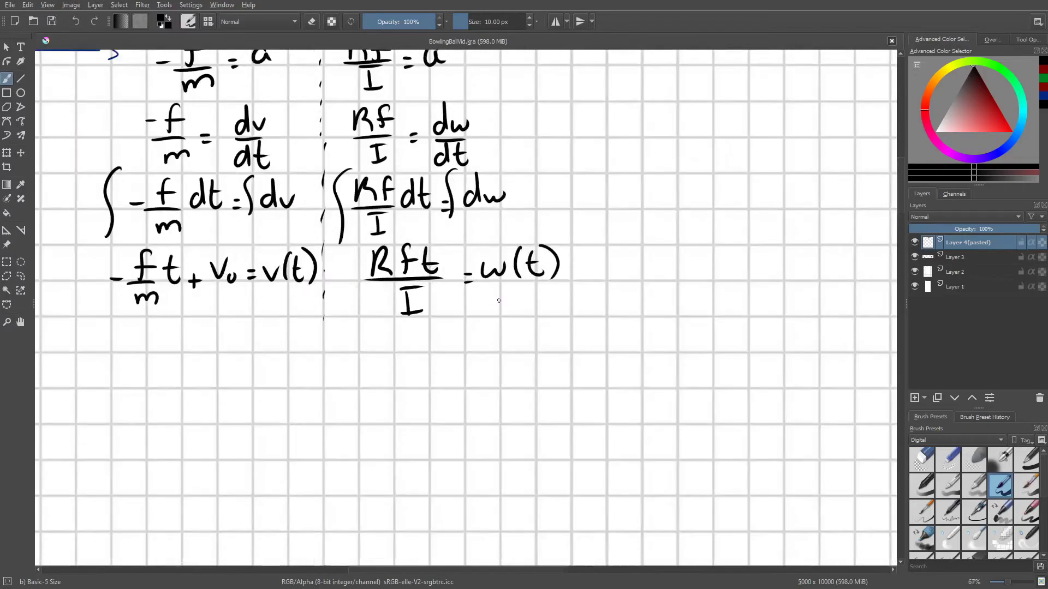
# - Write I = 2/5 mR² to the right of ω(t)
pyautogui.moveTo(499, 300); pyautogui.dragTo(497, 267)
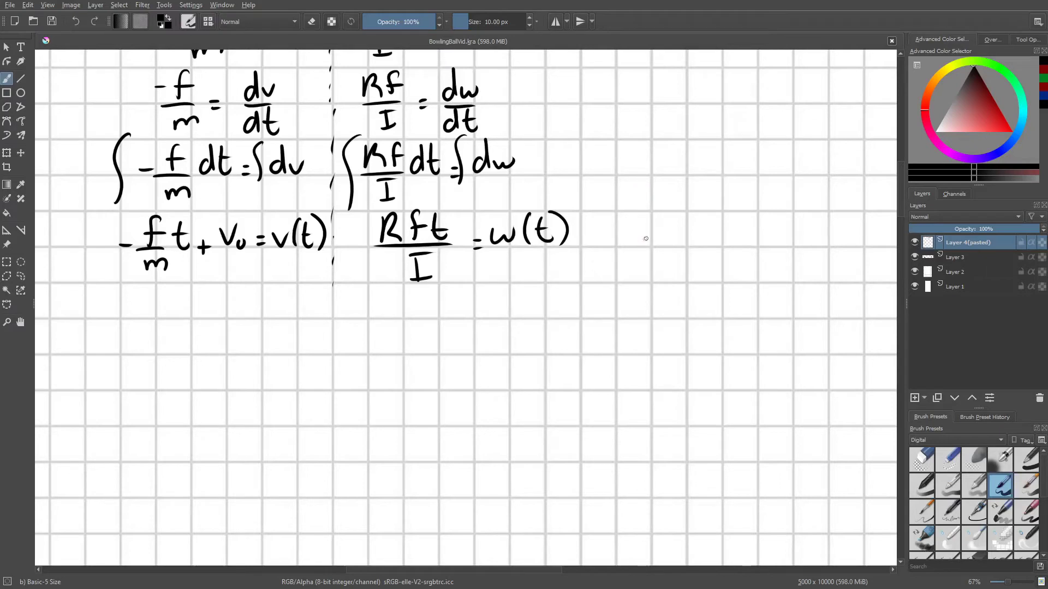
pyautogui.moveTo(627, 218); pyautogui.dragTo(627, 244)
pyautogui.moveTo(620, 243)
pyautogui.mouseDown()
pyautogui.moveTo(640, 242)
pyautogui.moveTo(642, 216)
pyautogui.moveTo(656, 224)
pyautogui.mouseUp()
pyautogui.moveTo(670, 212)
pyautogui.mouseDown()
pyautogui.moveTo(694, 224)
pyautogui.moveTo(675, 248)
pyautogui.moveTo(729, 244)
pyautogui.mouseUp()
pyautogui.moveTo(732, 218)
pyautogui.mouseDown()
pyautogui.moveTo(749, 245)
pyautogui.moveTo(761, 211)
pyautogui.moveTo(767, 218)
pyautogui.mouseUp()
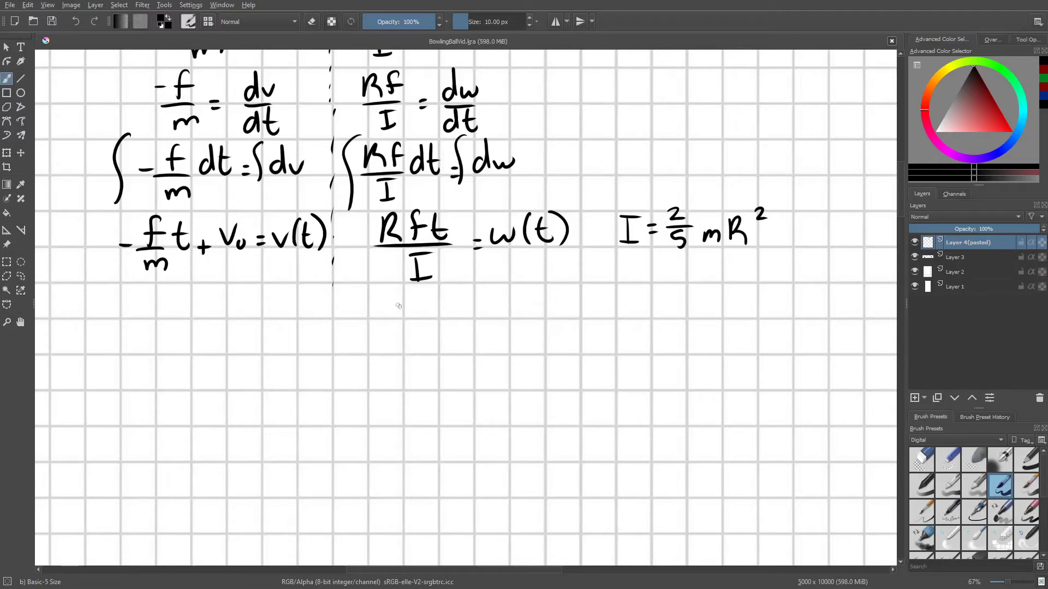
# - Substitute to get Rft/(2/5 mR²) = ω(t) and cancel the R's
pyautogui.moveTo(386, 289)
pyautogui.mouseDown()
pyautogui.moveTo(386, 314)
pyautogui.moveTo(408, 314)
pyautogui.moveTo(421, 299)
pyautogui.mouseUp()
pyautogui.moveTo(436, 287)
pyautogui.mouseDown()
pyautogui.moveTo(446, 311)
pyautogui.moveTo(449, 299)
pyautogui.mouseUp()
pyautogui.moveTo(373, 317); pyautogui.dragTo(450, 314)
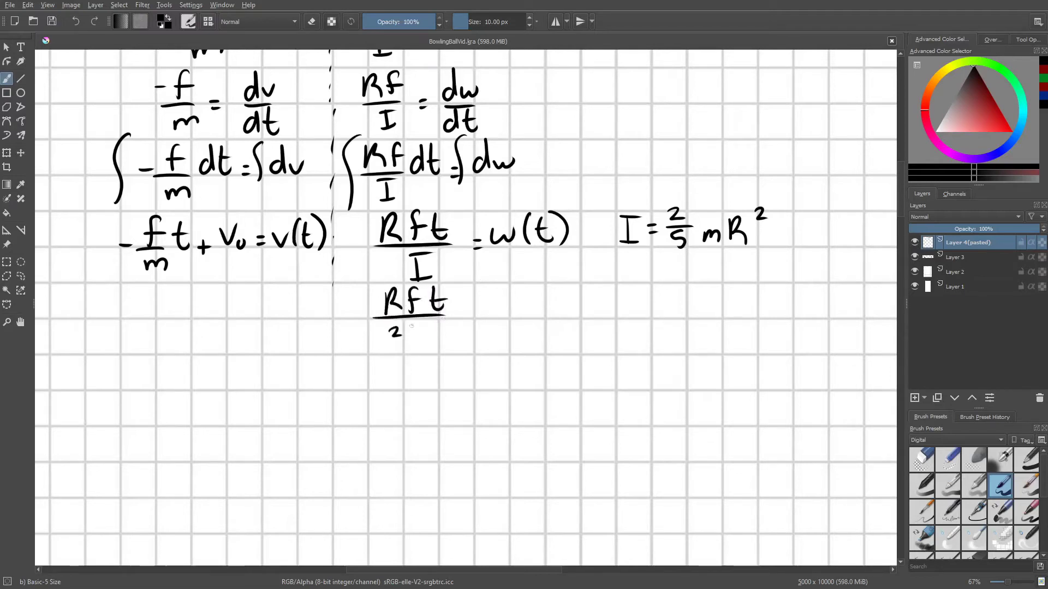
pyautogui.moveTo(410, 327); pyautogui.dragTo(402, 344)
pyautogui.moveTo(420, 331)
pyautogui.mouseDown()
pyautogui.moveTo(410, 347)
pyautogui.moveTo(479, 326)
pyautogui.mouseUp()
pyautogui.moveTo(405, 282); pyautogui.dragTo(375, 316)
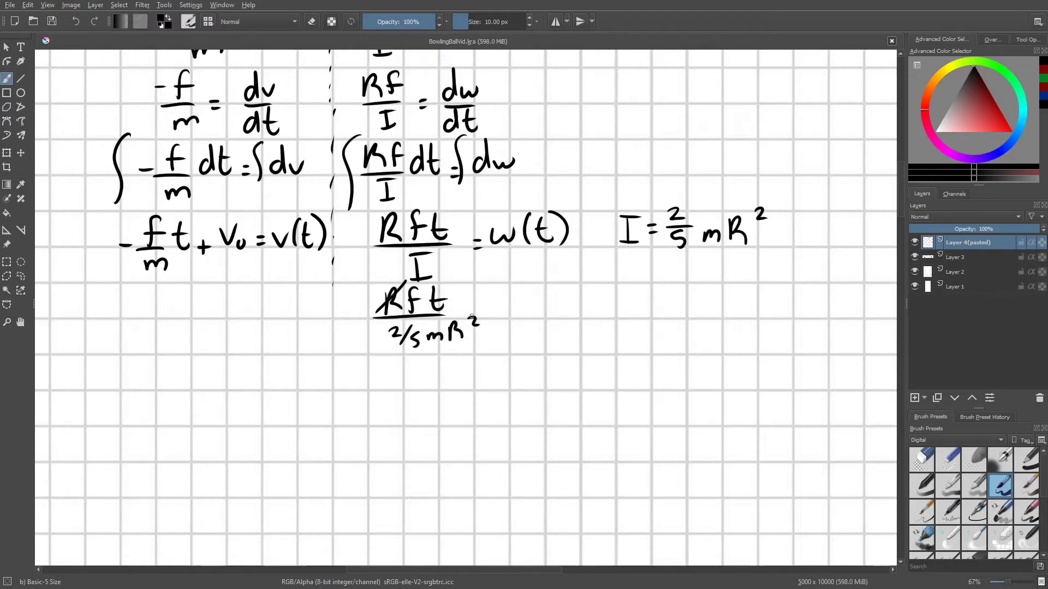
pyautogui.moveTo(480, 313); pyautogui.dragTo(450, 345)
pyautogui.moveTo(476, 333)
pyautogui.mouseDown()
pyautogui.moveTo(474, 344)
pyautogui.moveTo(493, 347)
pyautogui.moveTo(540, 302)
pyautogui.mouseUp()
pyautogui.moveTo(551, 292)
pyautogui.mouseDown()
pyautogui.moveTo(549, 317)
pyautogui.moveTo(571, 315)
pyautogui.mouseUp()
pyautogui.moveTo(554, 304); pyautogui.dragTo(570, 302)
pyautogui.moveTo(570, 287); pyautogui.dragTo(579, 320)
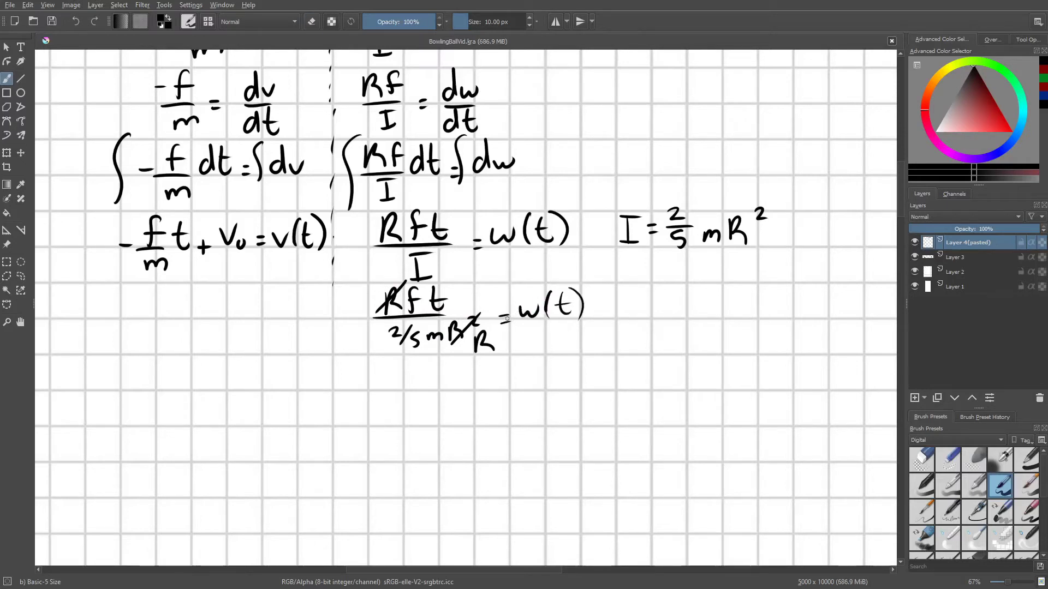
# - Write the simplified line 5/2 · ft/mR = ω(t) below
pyautogui.moveTo(504, 277); pyautogui.dragTo(502, 194)
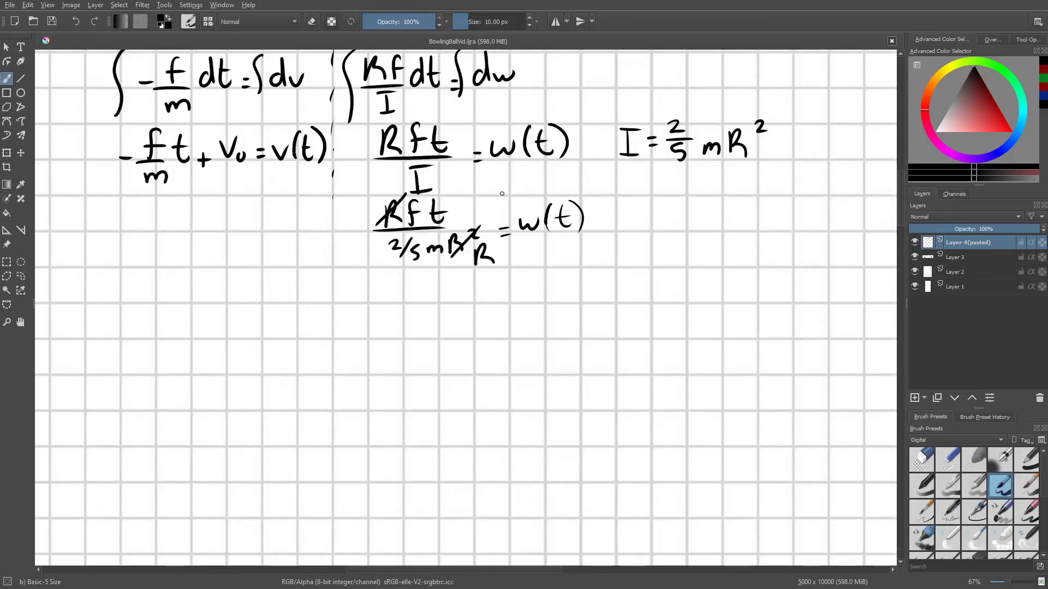
pyautogui.moveTo(406, 277)
pyautogui.mouseDown()
pyautogui.moveTo(415, 285)
pyautogui.moveTo(405, 296)
pyautogui.mouseUp()
pyautogui.moveTo(405, 276); pyautogui.dragTo(421, 276)
pyautogui.moveTo(396, 300); pyautogui.dragTo(431, 300)
pyautogui.moveTo(410, 314); pyautogui.dragTo(430, 326)
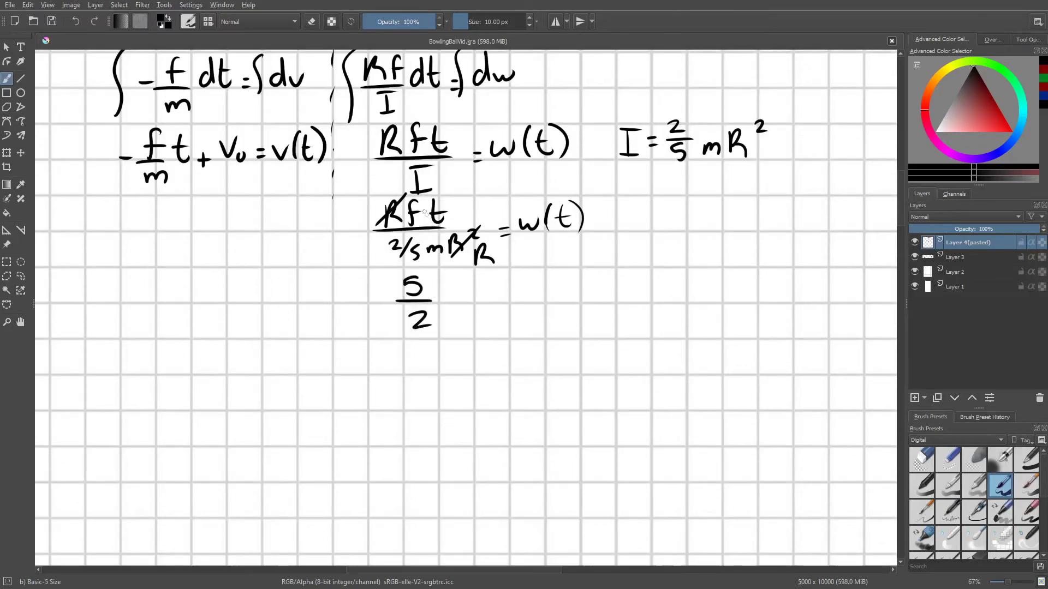
pyautogui.moveTo(456, 274)
pyautogui.mouseDown()
pyautogui.moveTo(443, 302)
pyautogui.moveTo(459, 287)
pyautogui.moveTo(483, 299)
pyautogui.moveTo(484, 286)
pyautogui.moveTo(487, 304)
pyautogui.moveTo(460, 322)
pyautogui.moveTo(470, 330)
pyautogui.mouseUp()
pyautogui.moveTo(477, 314)
pyautogui.mouseDown()
pyautogui.moveTo(478, 330)
pyautogui.moveTo(493, 329)
pyautogui.moveTo(513, 298)
pyautogui.mouseUp()
pyautogui.moveTo(504, 307)
pyautogui.mouseDown()
pyautogui.moveTo(549, 283)
pyautogui.moveTo(560, 298)
pyautogui.mouseUp()
pyautogui.moveTo(571, 272)
pyautogui.mouseDown()
pyautogui.moveTo(575, 295)
pyautogui.moveTo(578, 283)
pyautogui.mouseUp()
pyautogui.moveTo(583, 267); pyautogui.dragTo(590, 297)
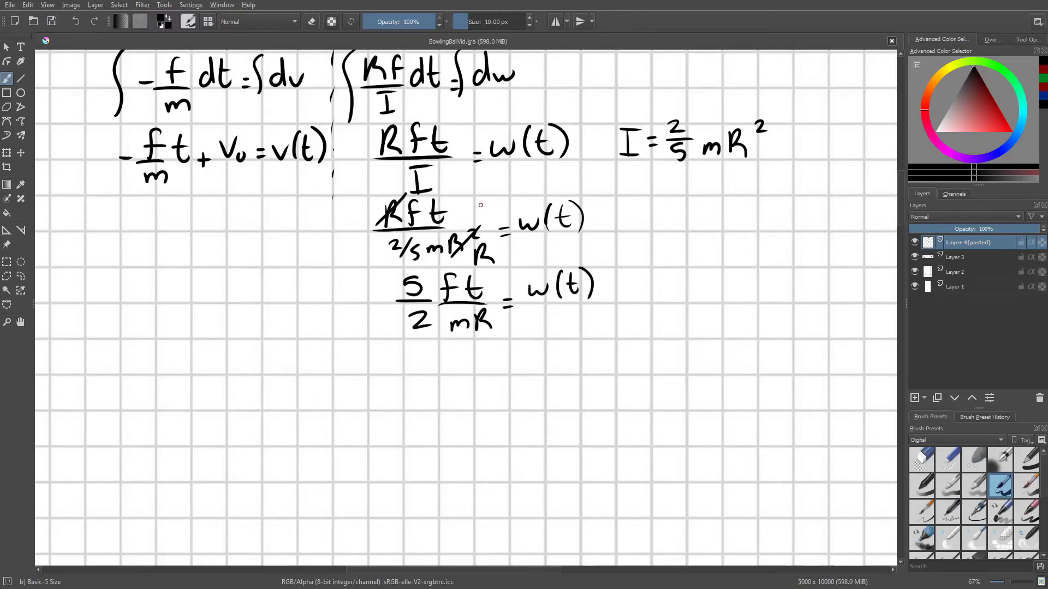
pyautogui.scroll(-3, 481, 206)
pyautogui.scroll(1, 480, 205)
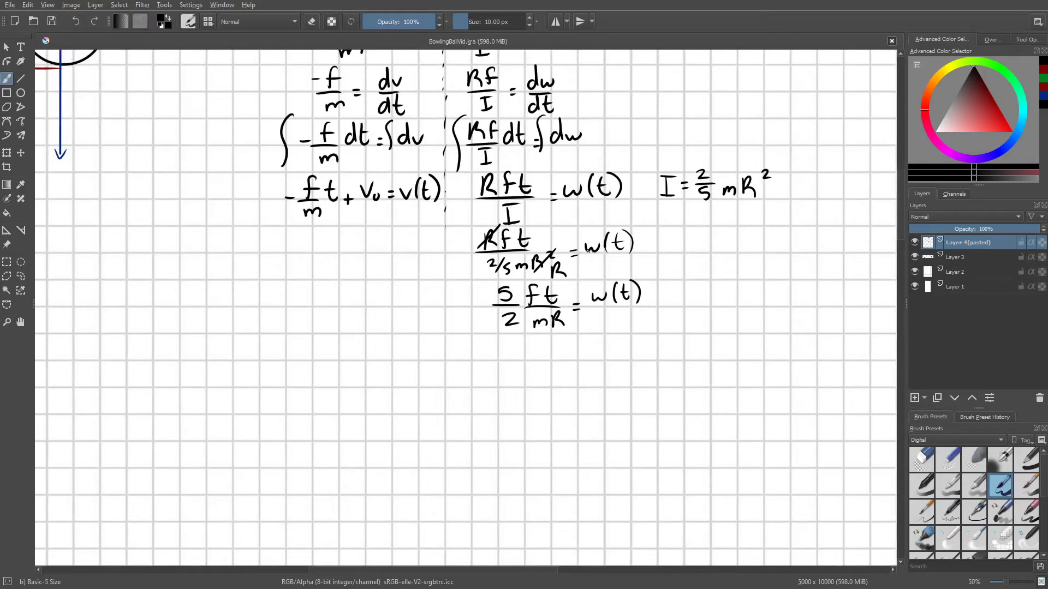
# - Underline −(f/m)t + v₀ = v(t) and 5/2 · ft/mR = ω(t) in green
pyautogui.click(1003, 75)
pyautogui.click(993, 100)
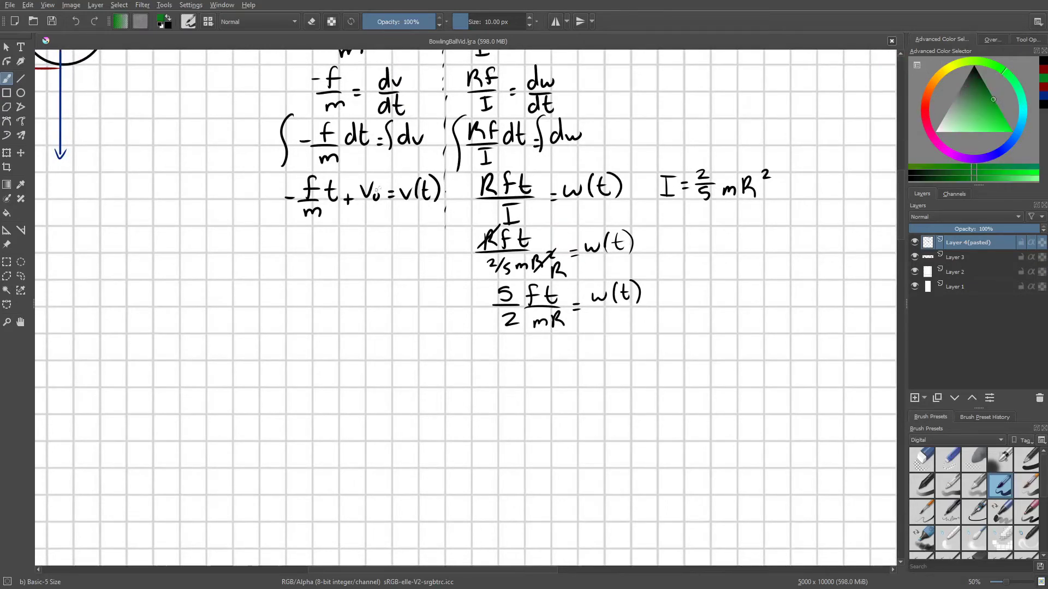
pyautogui.moveTo(287, 223); pyautogui.dragTo(439, 212)
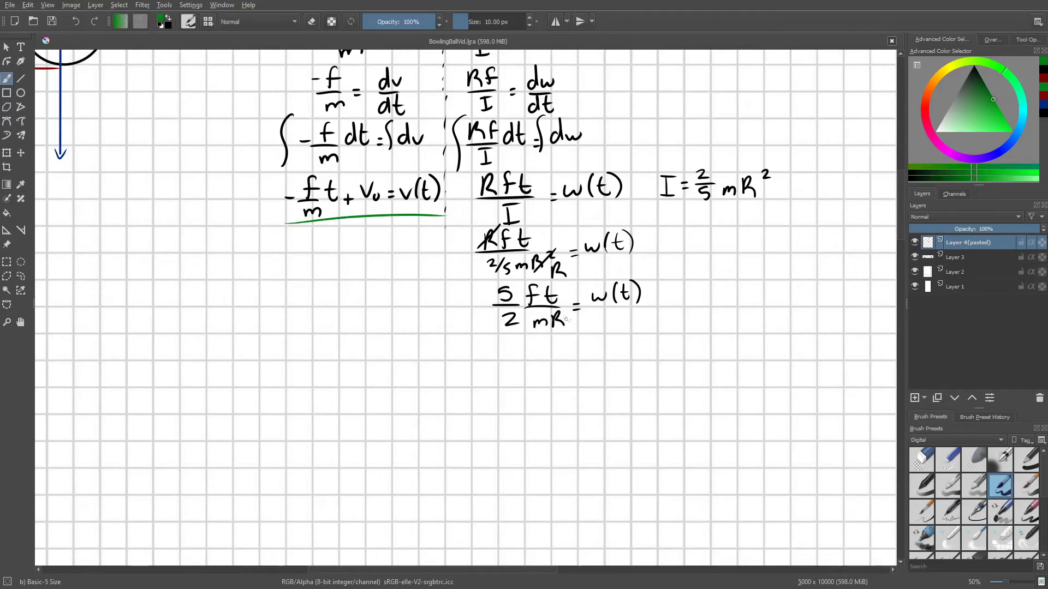
pyautogui.moveTo(503, 336); pyautogui.dragTo(650, 342)
# - Reset the drawing colour to black
pyautogui.moveTo(492, 228); pyautogui.dragTo(611, 406)
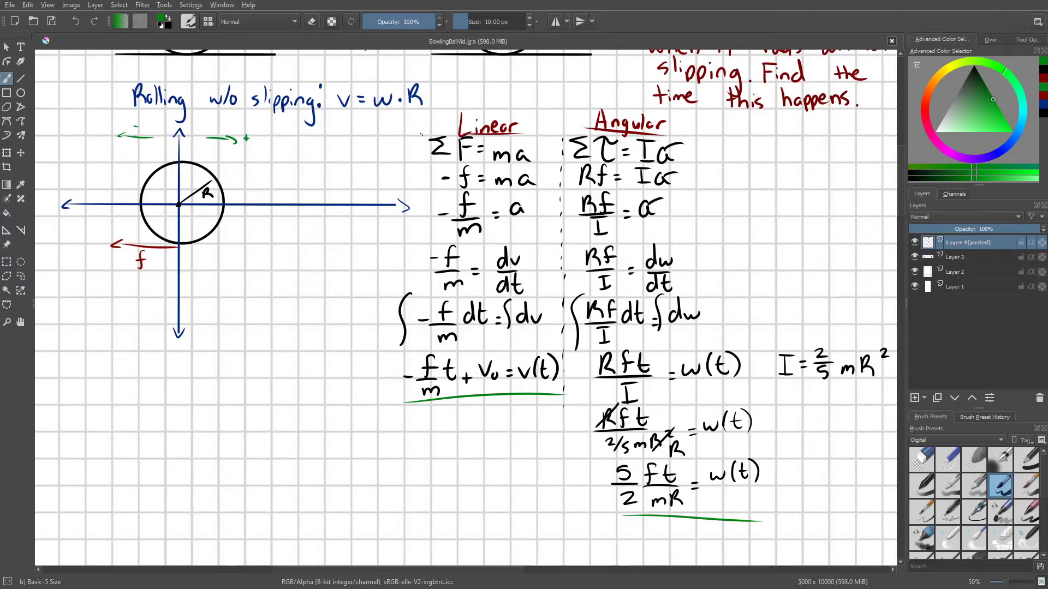
pyautogui.scroll(-5, 421, 134)
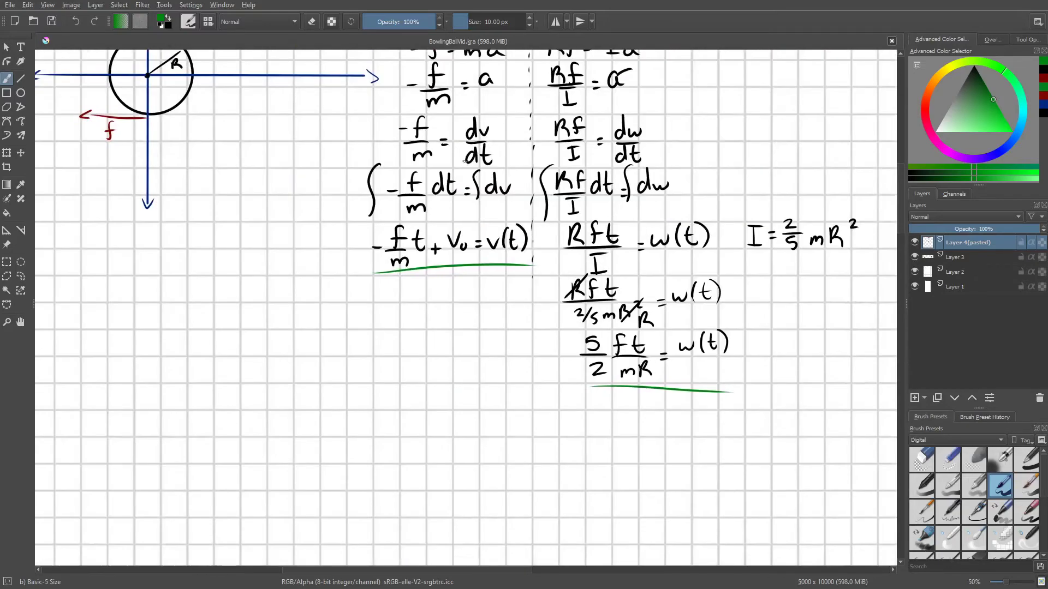
pyautogui.scroll(-4, 626, 403)
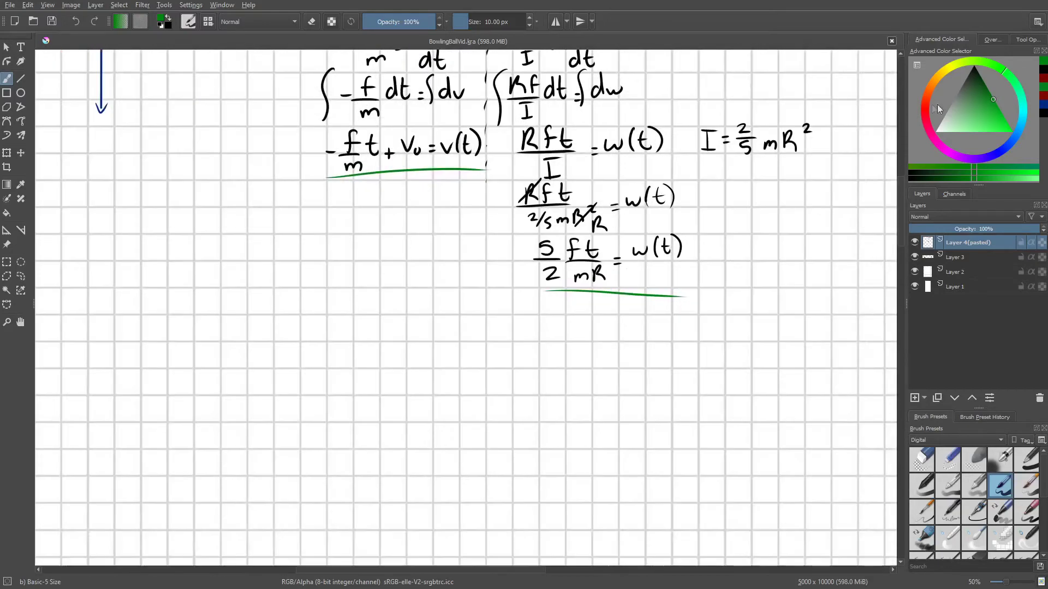
pyautogui.press('d')
pyautogui.moveTo(692, 309); pyautogui.dragTo(639, 270)
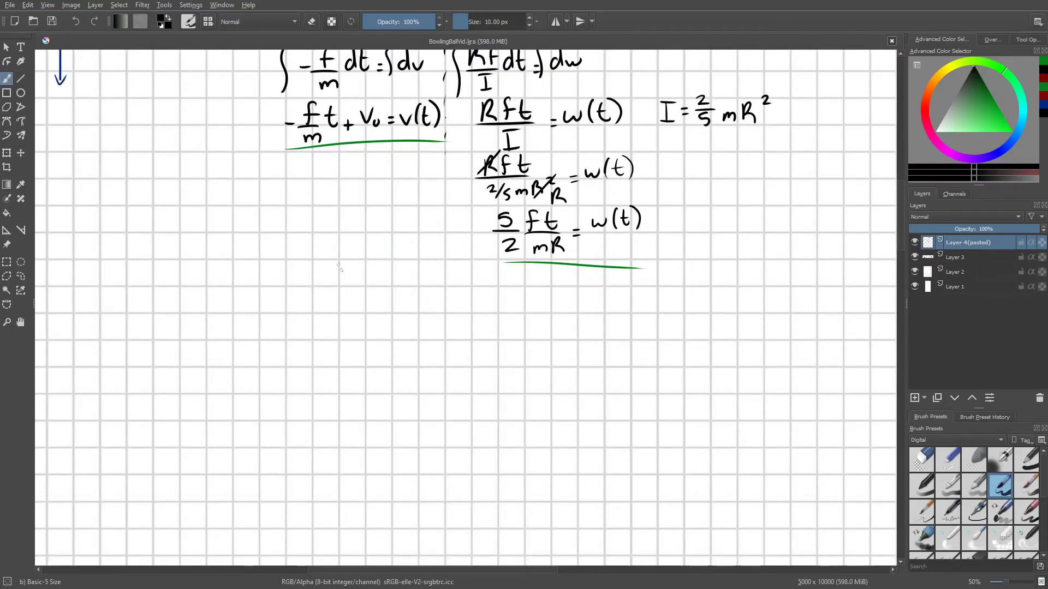
# - Write −(f/m)t + V₀ = 5/2 · ft/mR · R and cancel the R's
pyautogui.moveTo(312, 313)
pyautogui.mouseDown()
pyautogui.moveTo(333, 316)
pyautogui.moveTo(348, 301)
pyautogui.mouseUp()
pyautogui.moveTo(328, 314)
pyautogui.mouseDown()
pyautogui.moveTo(349, 313)
pyautogui.moveTo(342, 322)
pyautogui.moveTo(353, 326)
pyautogui.mouseUp()
pyautogui.moveTo(359, 289); pyautogui.dragTo(366, 311)
pyautogui.moveTo(353, 300)
pyautogui.mouseDown()
pyautogui.moveTo(382, 316)
pyautogui.moveTo(410, 296)
pyautogui.moveTo(443, 310)
pyautogui.mouseUp()
pyautogui.moveTo(434, 318)
pyautogui.mouseDown()
pyautogui.moveTo(484, 314)
pyautogui.moveTo(485, 332)
pyautogui.mouseUp()
pyautogui.moveTo(507, 291); pyautogui.dragTo(498, 314)
pyautogui.moveTo(491, 304)
pyautogui.mouseDown()
pyautogui.moveTo(519, 312)
pyautogui.moveTo(525, 303)
pyautogui.mouseUp()
pyautogui.moveTo(491, 316)
pyautogui.mouseDown()
pyautogui.moveTo(524, 315)
pyautogui.moveTo(508, 326)
pyautogui.moveTo(519, 330)
pyautogui.mouseUp()
pyautogui.moveTo(518, 320); pyautogui.dragTo(524, 326)
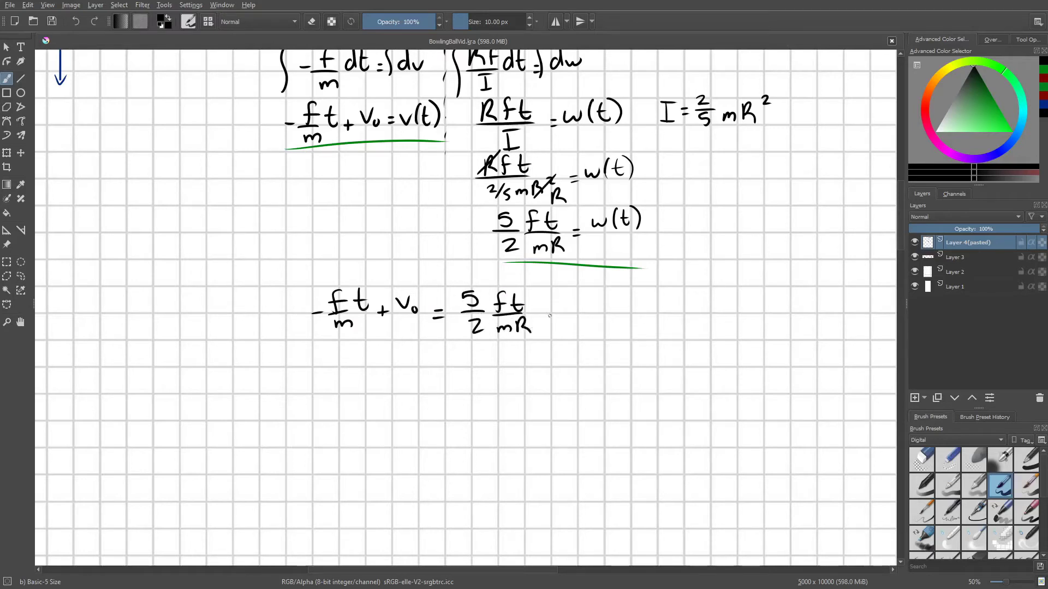
pyautogui.moveTo(569, 289); pyautogui.dragTo(570, 313)
pyautogui.moveTo(570, 290)
pyautogui.mouseDown()
pyautogui.moveTo(586, 312)
pyautogui.moveTo(589, 282)
pyautogui.mouseUp()
pyautogui.moveTo(541, 310); pyautogui.dragTo(516, 347)
# - Write V₀ = 7/2 · ft/m on the line below
pyautogui.scroll(2, 513, 279)
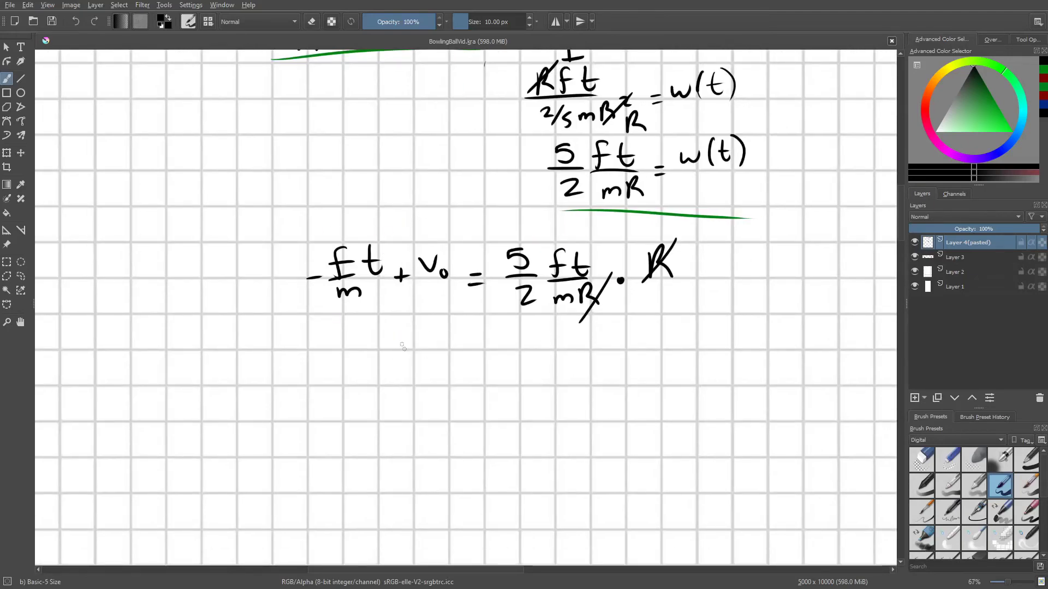
pyautogui.moveTo(407, 361); pyautogui.dragTo(423, 360)
pyautogui.moveTo(434, 369)
pyautogui.mouseDown()
pyautogui.moveTo(430, 376)
pyautogui.moveTo(470, 375)
pyautogui.moveTo(516, 360)
pyautogui.moveTo(505, 379)
pyautogui.mouseUp()
pyautogui.moveTo(487, 386); pyautogui.dragTo(521, 385)
pyautogui.moveTo(497, 397); pyautogui.dragTo(521, 415)
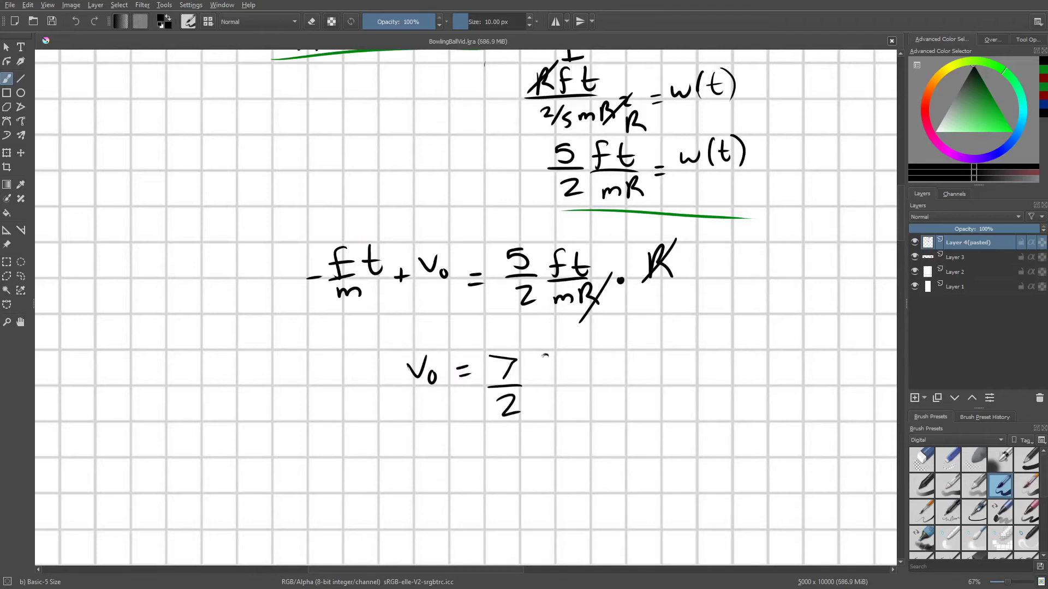
pyautogui.moveTo(545, 355); pyautogui.dragTo(538, 385)
pyautogui.moveTo(533, 370)
pyautogui.mouseDown()
pyautogui.moveTo(572, 381)
pyautogui.moveTo(577, 369)
pyautogui.moveTo(586, 390)
pyautogui.moveTo(567, 409)
pyautogui.moveTo(577, 415)
pyautogui.mouseUp()
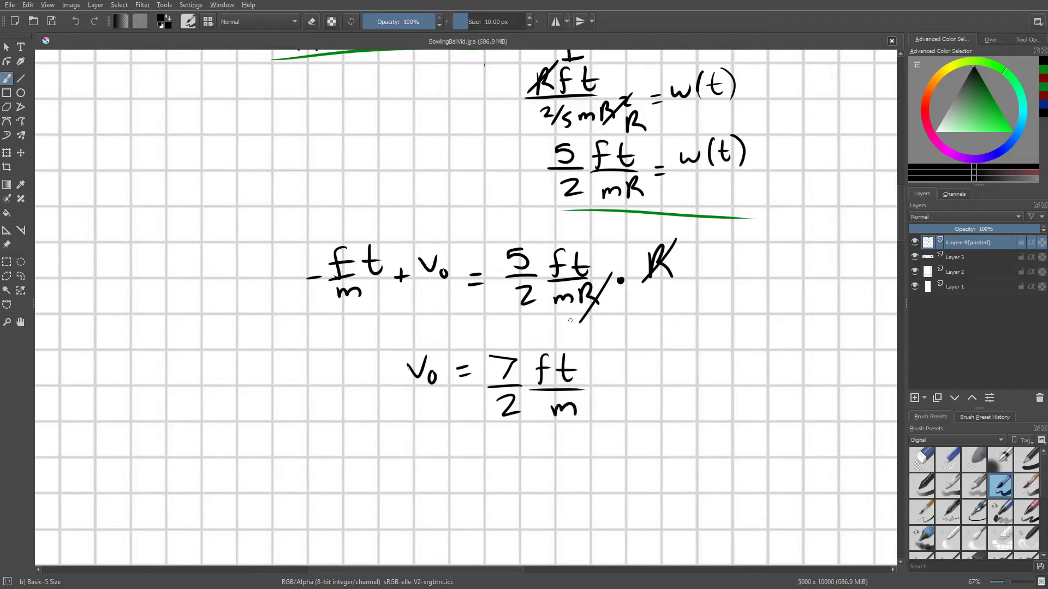
pyautogui.scroll(-5, 638, 441)
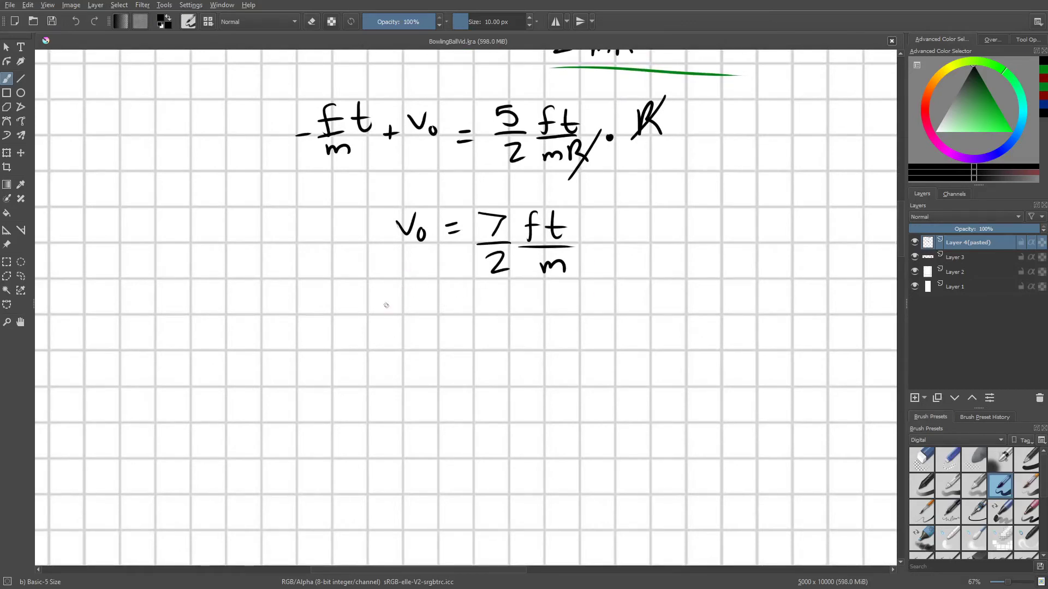
# - Write t_ns = 2/7 · v₀m/f beneath the V₀ equation
pyautogui.moveTo(365, 278)
pyautogui.mouseDown()
pyautogui.moveTo(381, 309)
pyautogui.moveTo(383, 290)
pyautogui.mouseUp()
pyautogui.moveTo(386, 322); pyautogui.dragTo(404, 321)
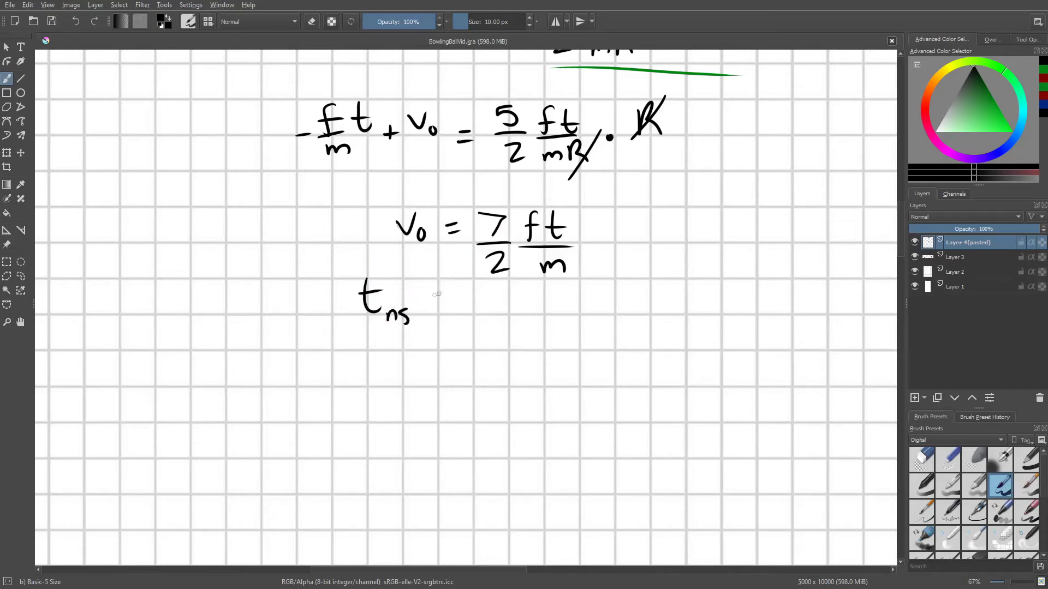
pyautogui.moveTo(424, 301); pyautogui.dragTo(439, 302)
pyautogui.moveTo(427, 309)
pyautogui.mouseDown()
pyautogui.moveTo(494, 307)
pyautogui.moveTo(502, 313)
pyautogui.moveTo(481, 342)
pyautogui.mouseUp()
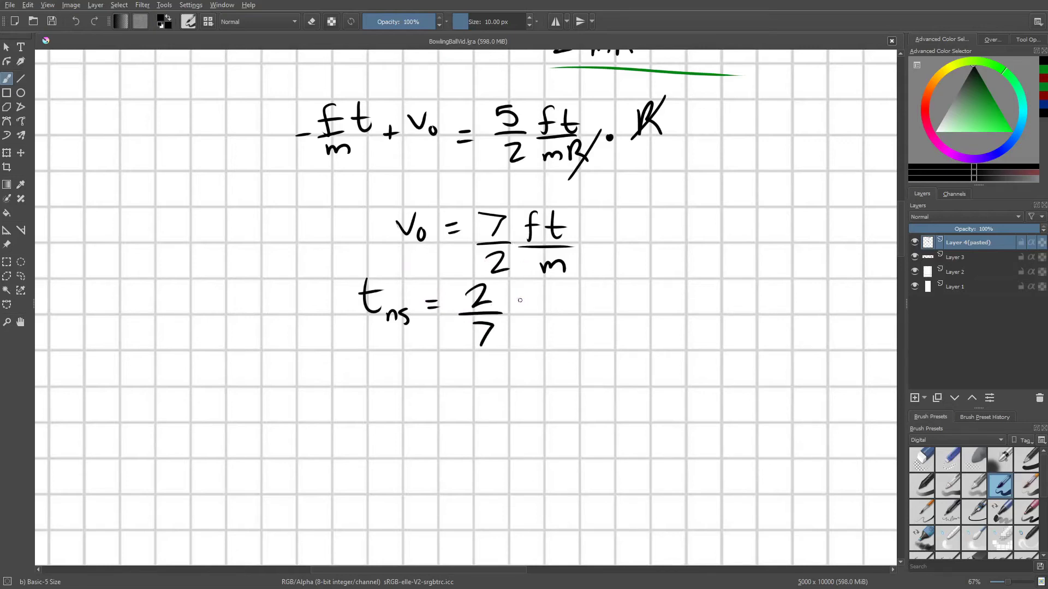
pyautogui.moveTo(516, 295)
pyautogui.mouseDown()
pyautogui.moveTo(570, 296)
pyautogui.moveTo(545, 348)
pyautogui.mouseUp()
pyautogui.moveTo(536, 333); pyautogui.dragTo(564, 330)
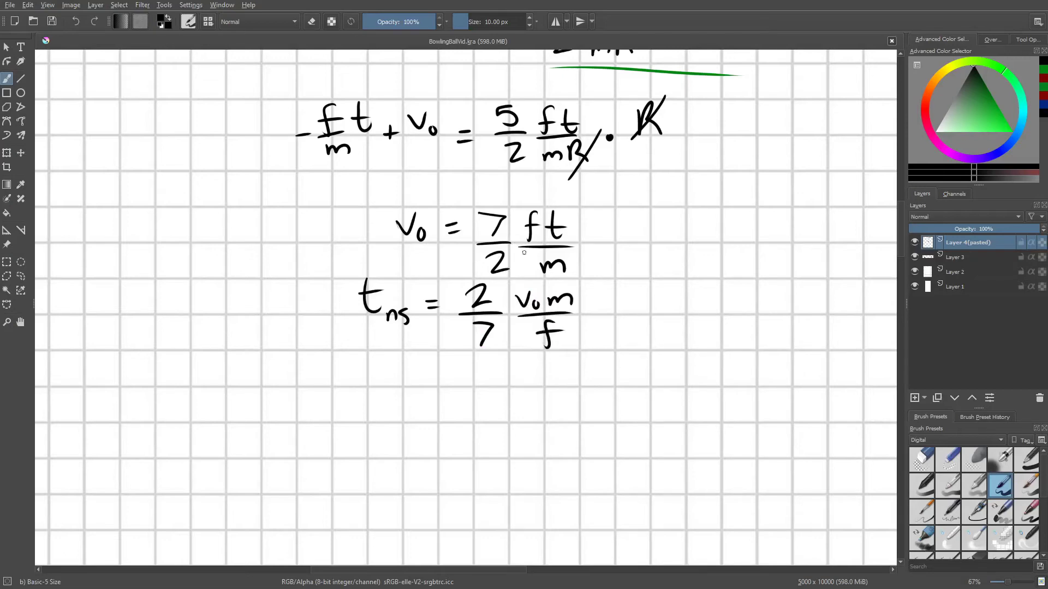
pyautogui.scroll(-1, 524, 252)
pyautogui.moveTo(524, 252); pyautogui.dragTo(457, 286)
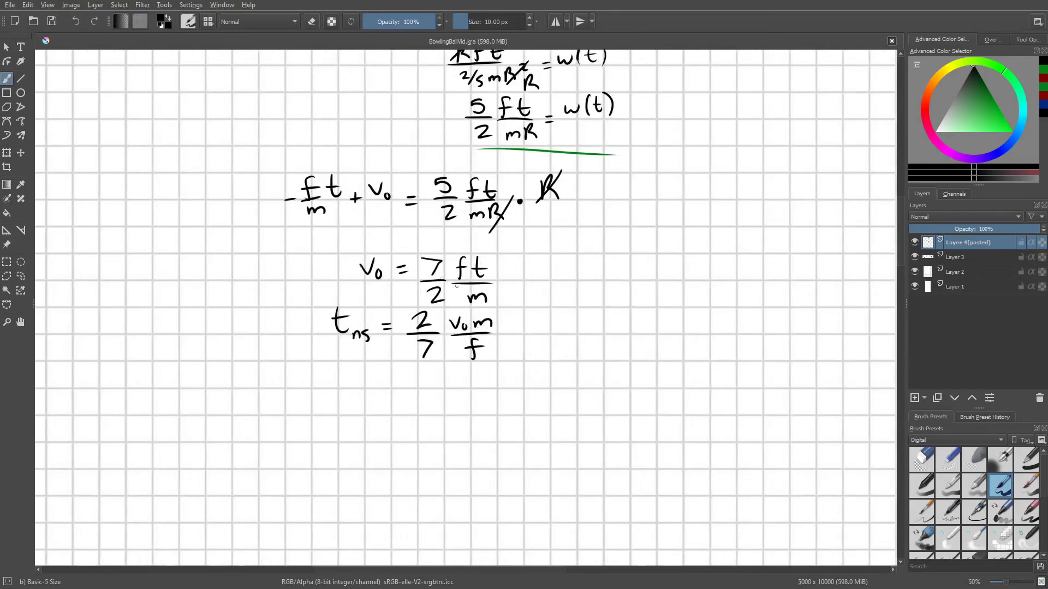
pyautogui.click(6, 93)
# - Replace the box around t_ns = 2/7 · v₀m/f with a tighter rectangle and review the canvas
pyautogui.moveTo(317, 295); pyautogui.dragTo(516, 373)
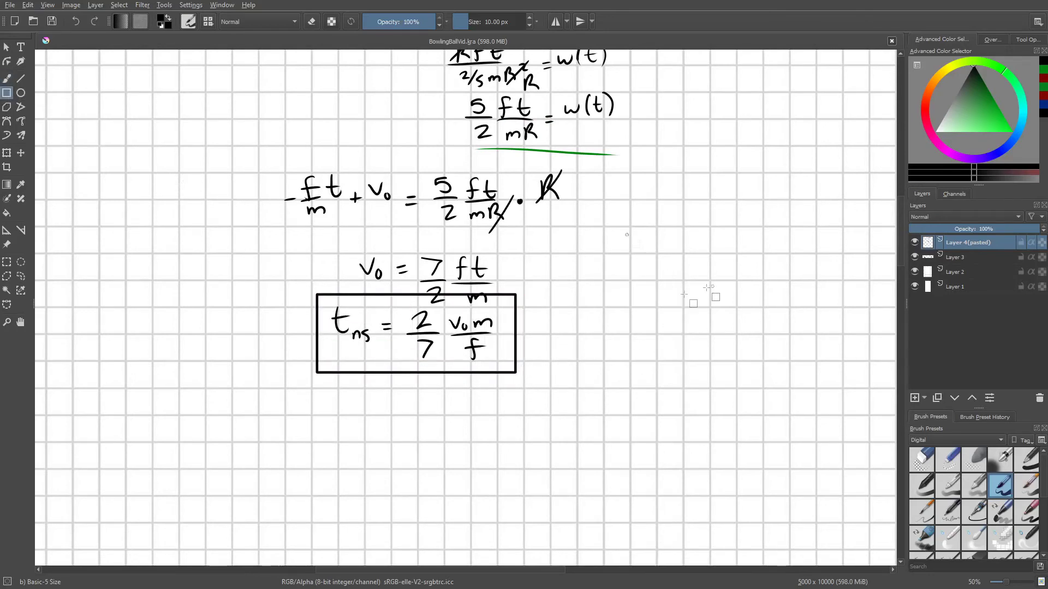
pyautogui.hotkey('ctrl', 'z')
pyautogui.moveTo(318, 309); pyautogui.dragTo(528, 365)
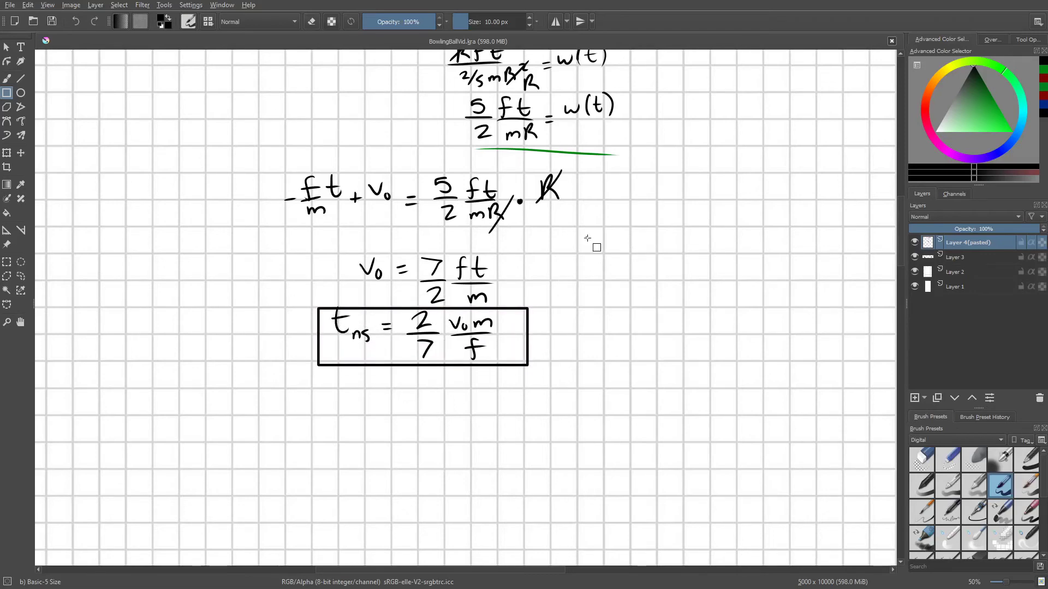
pyautogui.scroll(-1, 568, 296)
pyautogui.moveTo(582, 186); pyautogui.dragTo(570, 382)
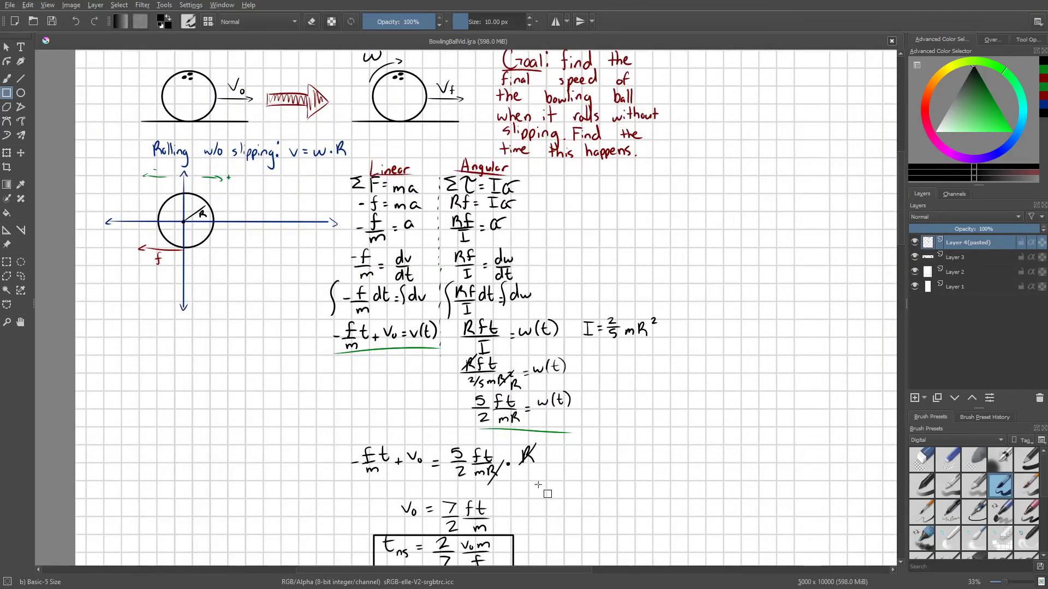
pyautogui.moveTo(538, 485); pyautogui.dragTo(549, 411)
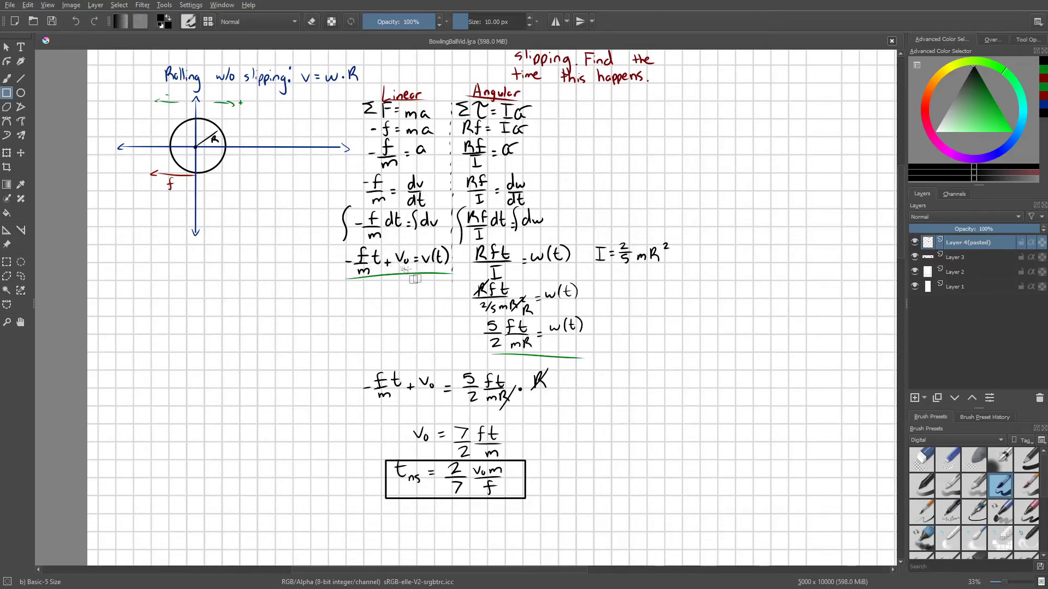
pyautogui.scroll(-3, 508, 458)
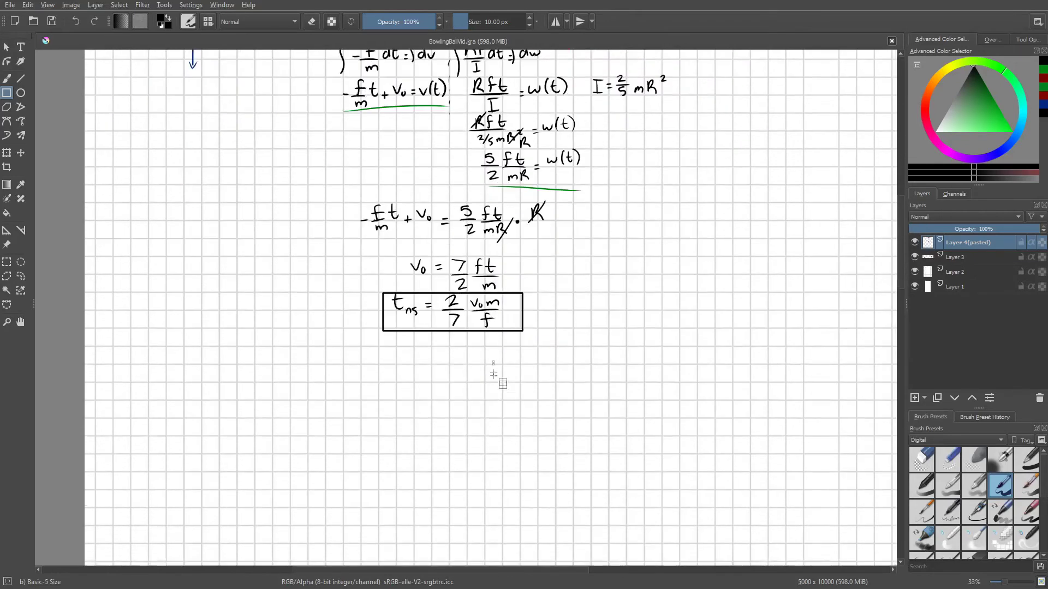
pyautogui.hscroll(-1, 491, 316)
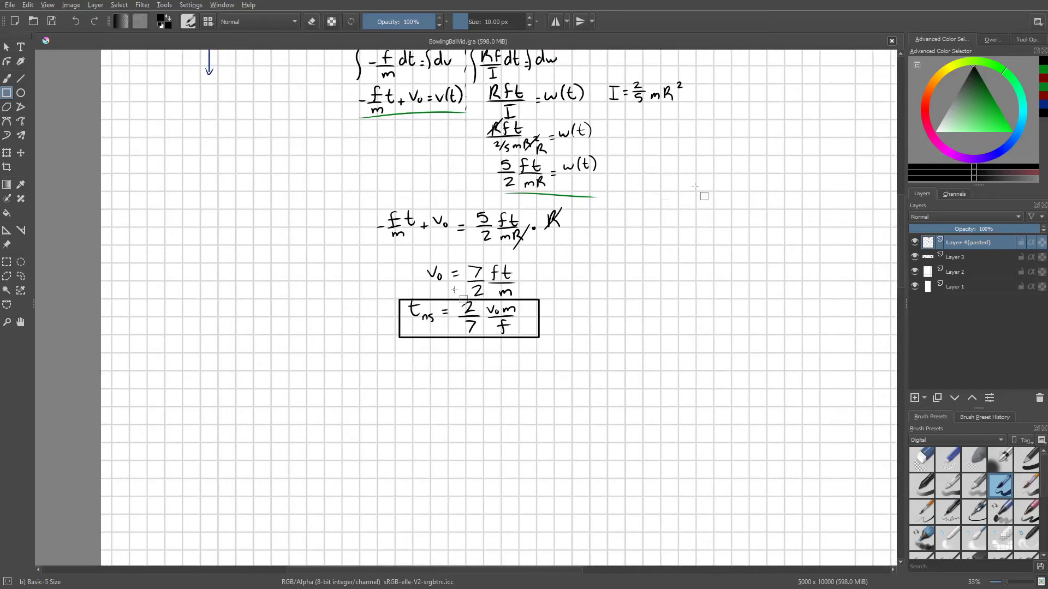
# - Draw a polygonal selection around the green-underlined v(t) equation
pyautogui.click(6, 276)
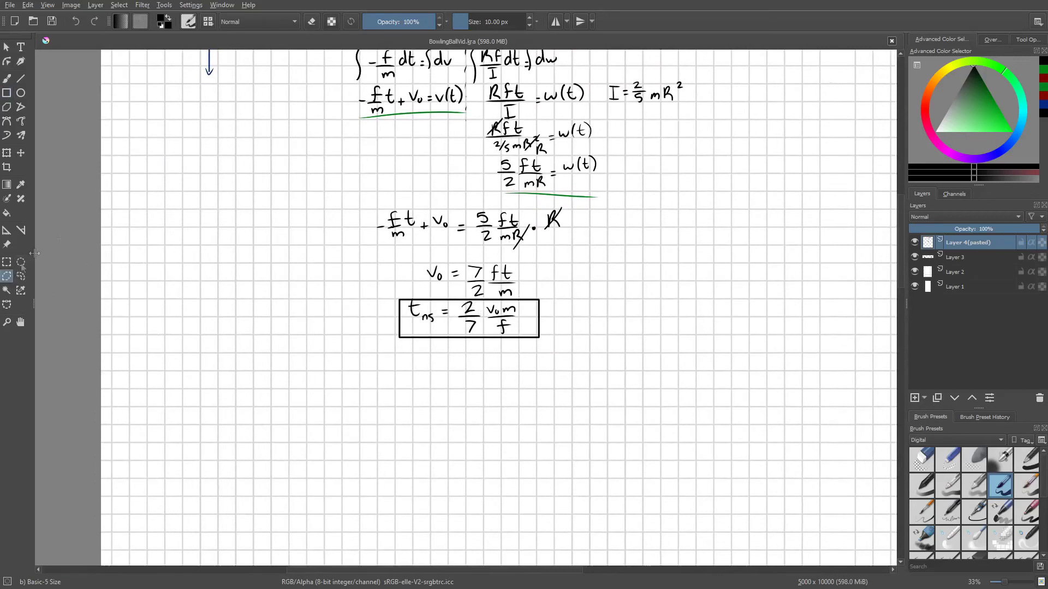
pyautogui.click(345, 103)
pyautogui.click(350, 129)
pyautogui.click(429, 130)
pyautogui.click(464, 112)
pyautogui.click(457, 73)
pyautogui.click(345, 103)
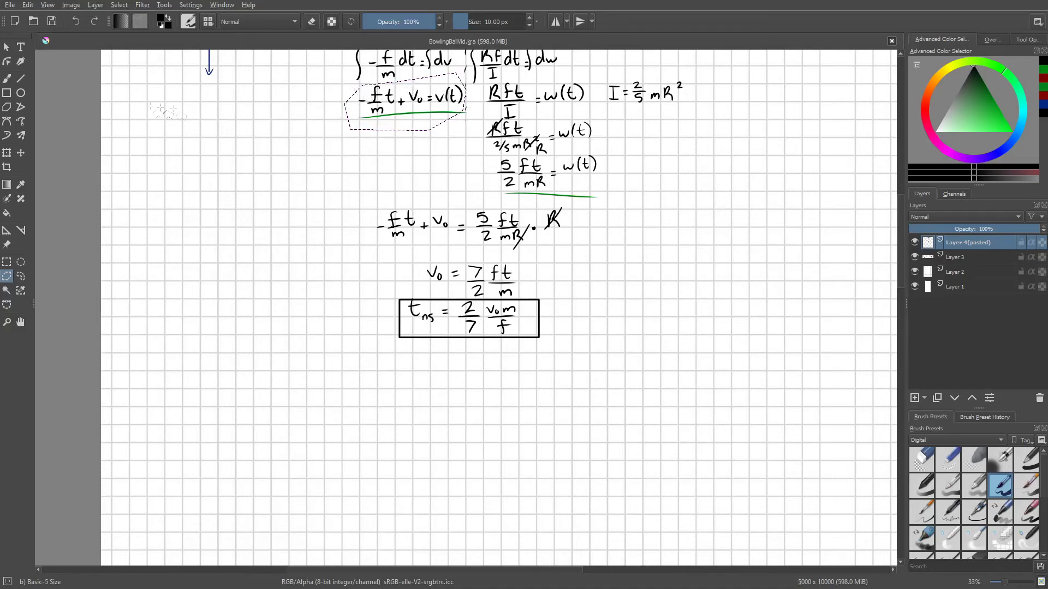
# - Copy and paste the equation, move it below the boxed t_ns result, and deselect
pyautogui.click(7, 153)
pyautogui.hotkey('ctrl', 'c')
pyautogui.hotkey('ctrl', 'v')
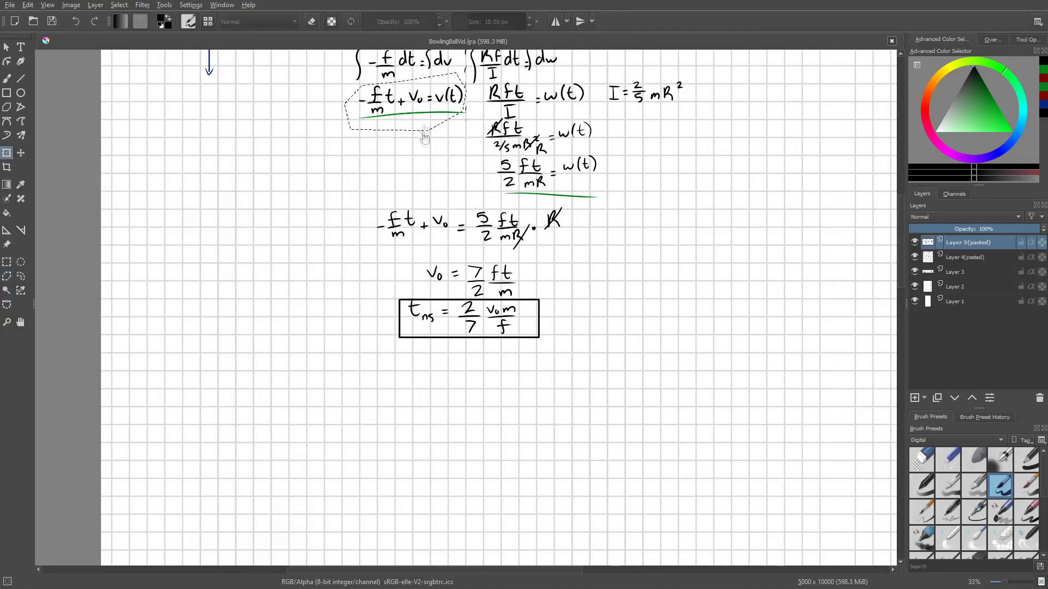
pyautogui.moveTo(405, 101); pyautogui.dragTo(446, 370)
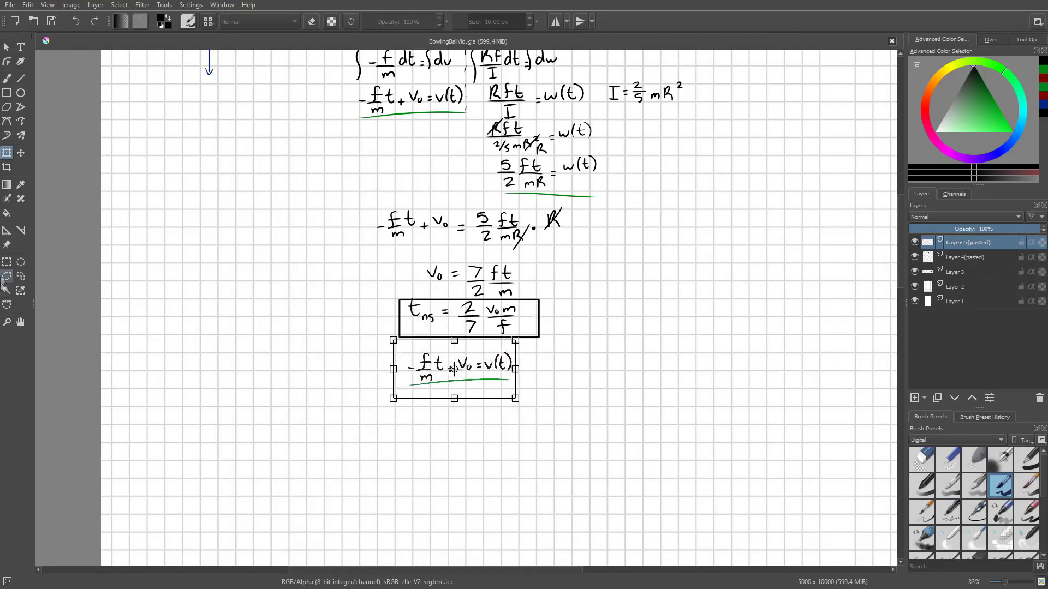
pyautogui.click(6, 263)
pyautogui.rightClick(380, 294)
pyautogui.click(402, 295)
pyautogui.scroll(3, 562, 440)
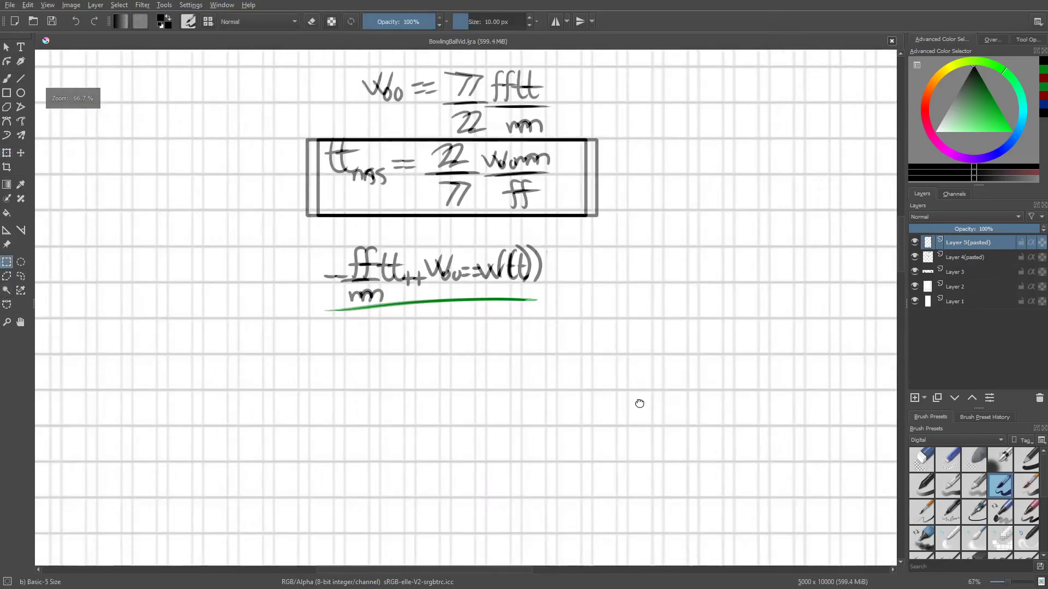
pyautogui.click(6, 80)
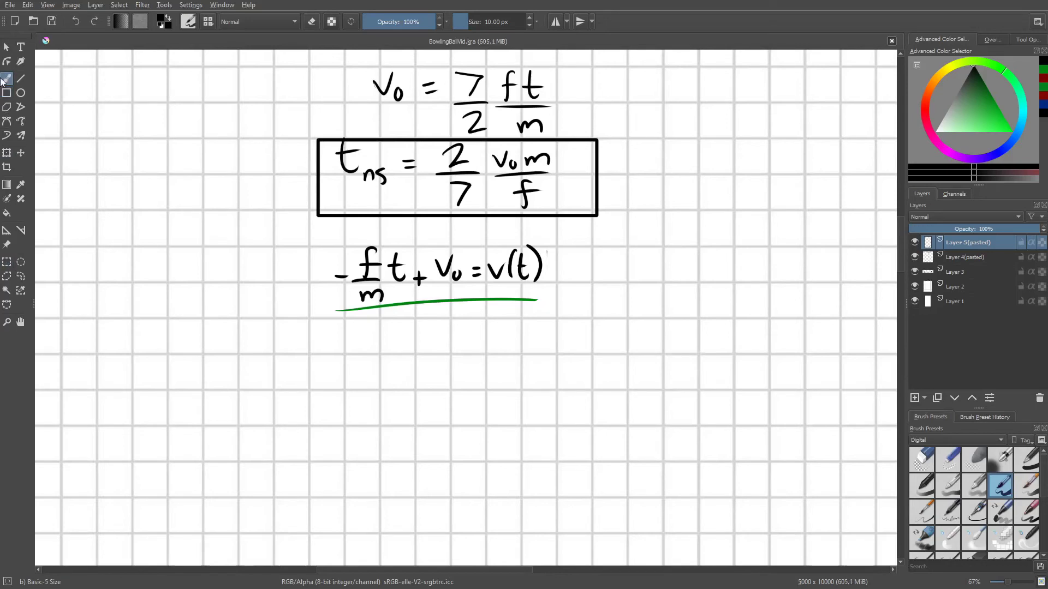
# - Below the copied equation, write v(t_ns) = -f/m · 2/7 · v0m/f + v0
pyautogui.moveTo(291, 367)
pyautogui.mouseDown()
pyautogui.moveTo(313, 360)
pyautogui.moveTo(328, 386)
pyautogui.mouseUp()
pyautogui.moveTo(338, 348)
pyautogui.mouseDown()
pyautogui.moveTo(348, 382)
pyautogui.moveTo(345, 362)
pyautogui.moveTo(368, 389)
pyautogui.mouseUp()
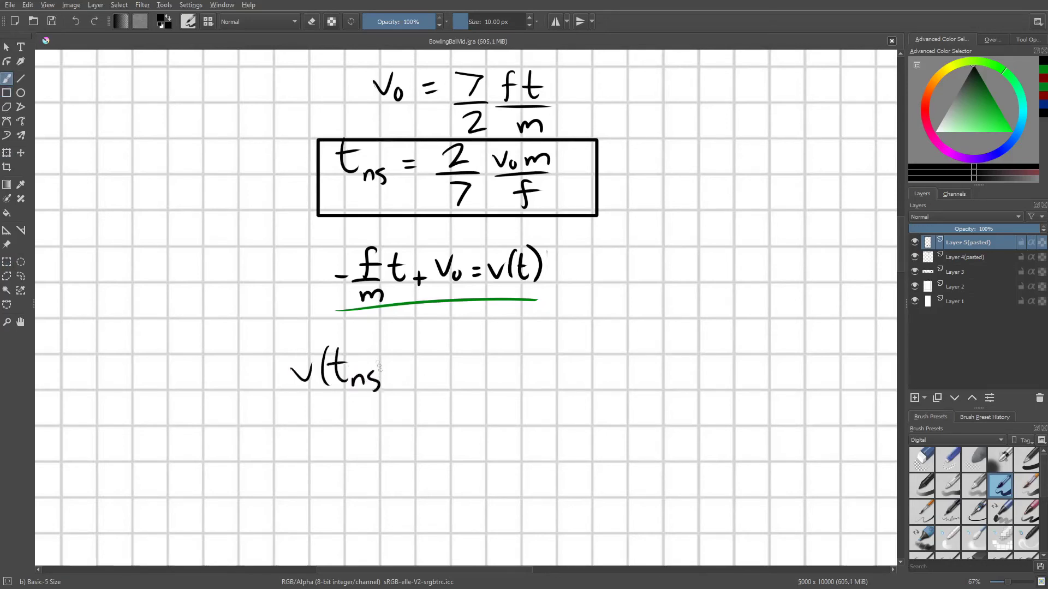
pyautogui.moveTo(385, 348)
pyautogui.mouseDown()
pyautogui.moveTo(388, 394)
pyautogui.moveTo(409, 370)
pyautogui.mouseUp()
pyautogui.moveTo(401, 378); pyautogui.dragTo(449, 388)
pyautogui.moveTo(443, 377)
pyautogui.mouseDown()
pyautogui.moveTo(469, 376)
pyautogui.moveTo(472, 412)
pyautogui.mouseUp()
pyautogui.click(483, 391)
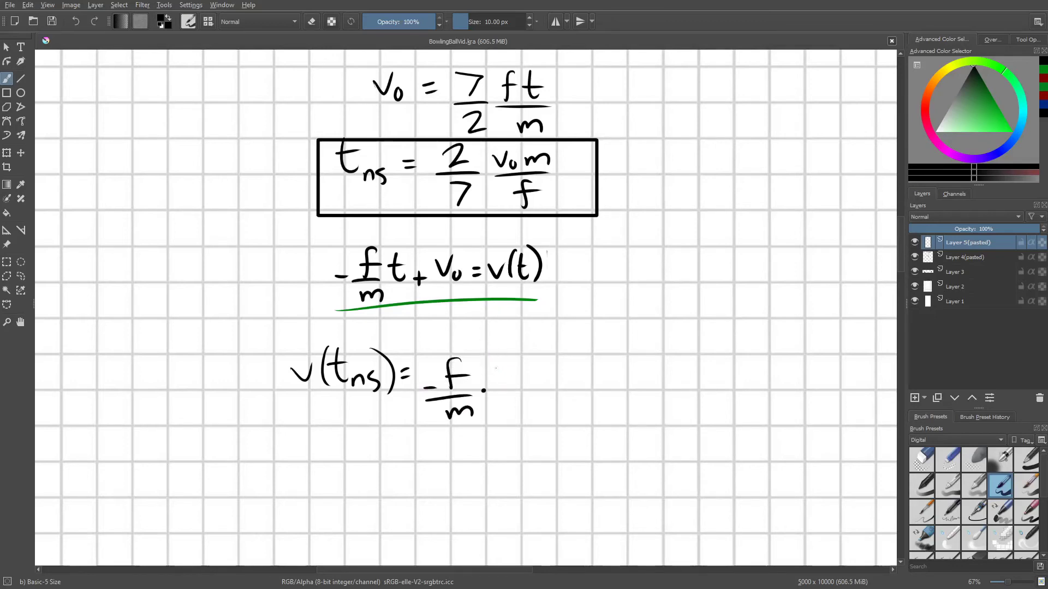
pyautogui.moveTo(494, 368)
pyautogui.mouseDown()
pyautogui.moveTo(527, 389)
pyautogui.moveTo(523, 419)
pyautogui.mouseUp()
pyautogui.moveTo(536, 371)
pyautogui.mouseDown()
pyautogui.moveTo(591, 376)
pyautogui.moveTo(592, 389)
pyautogui.mouseUp()
pyautogui.moveTo(579, 400); pyautogui.dragTo(563, 423)
pyautogui.moveTo(561, 410)
pyautogui.mouseDown()
pyautogui.moveTo(655, 367)
pyautogui.moveTo(661, 384)
pyautogui.mouseUp()
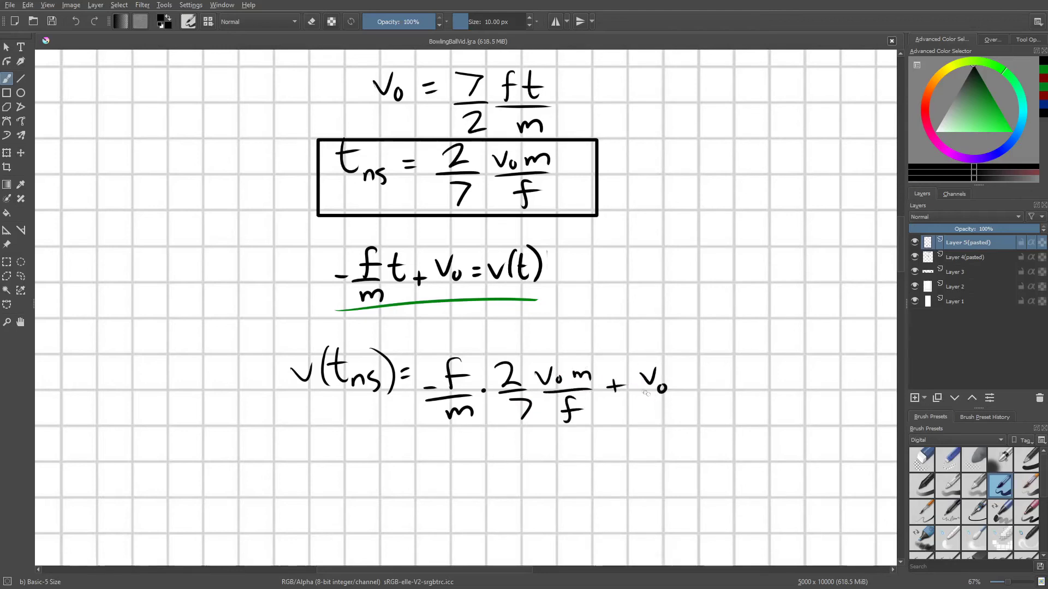
# - Strike out the cancelling f and m terms in that substitution
pyautogui.moveTo(480, 348); pyautogui.dragTo(441, 398)
pyautogui.moveTo(589, 392); pyautogui.dragTo(552, 429)
pyautogui.moveTo(475, 393); pyautogui.dragTo(431, 435)
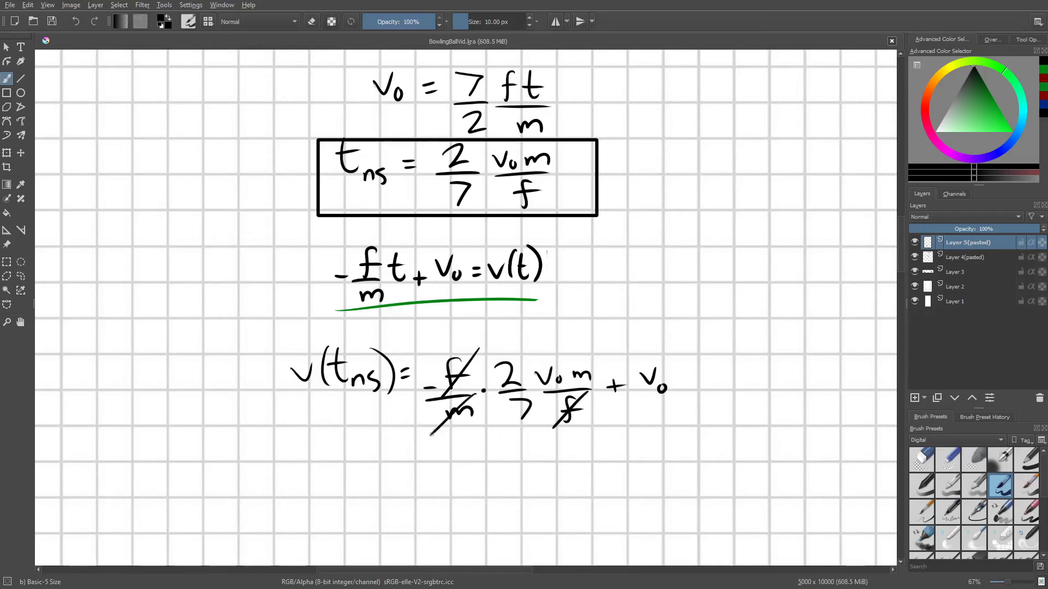
pyautogui.moveTo(601, 360); pyautogui.dragTo(570, 386)
# - Begin a new line underneath with v(t_ns) =
pyautogui.moveTo(584, 336); pyautogui.dragTo(554, 187)
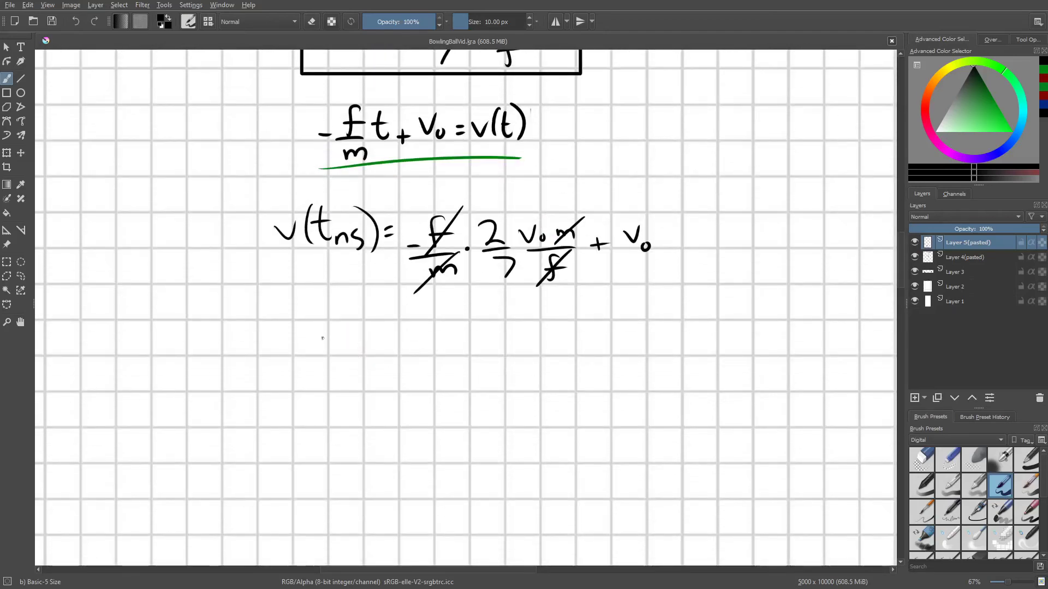
pyautogui.moveTo(322, 337)
pyautogui.mouseDown()
pyautogui.moveTo(342, 334)
pyautogui.moveTo(358, 356)
pyautogui.mouseUp()
pyautogui.moveTo(368, 320); pyautogui.dragTo(371, 354)
pyautogui.moveTo(366, 335)
pyautogui.mouseDown()
pyautogui.moveTo(380, 334)
pyautogui.moveTo(399, 356)
pyautogui.mouseUp()
pyautogui.moveTo(413, 318)
pyautogui.mouseDown()
pyautogui.moveTo(418, 362)
pyautogui.moveTo(440, 335)
pyautogui.mouseUp()
pyautogui.moveTo(431, 344); pyautogui.dragTo(440, 342)
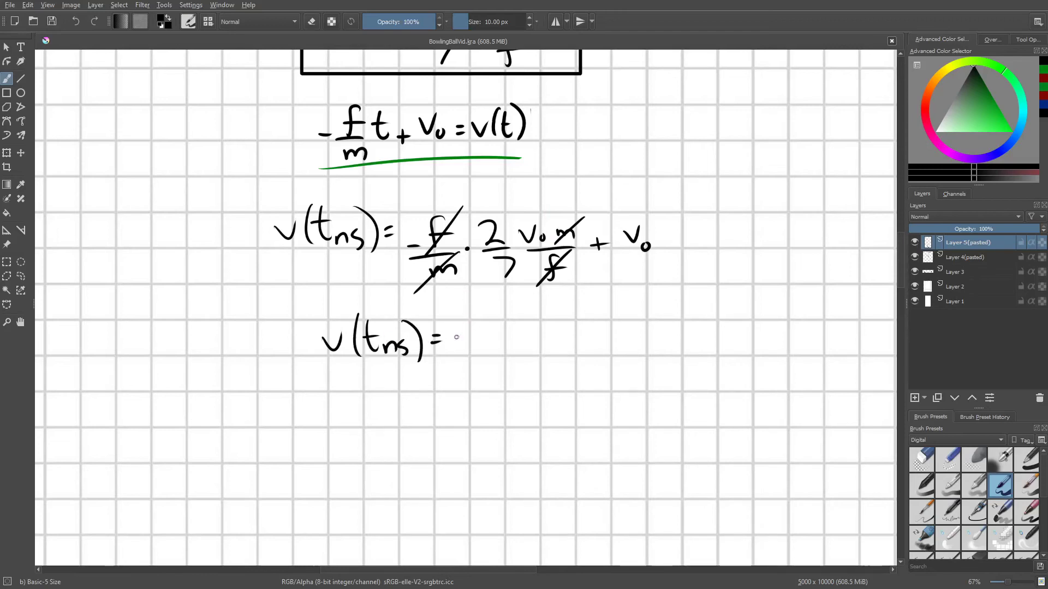
# - Continue the new line with -2/7 v0 + v0 =
pyautogui.moveTo(453, 352); pyautogui.dragTo(468, 352)
pyautogui.moveTo(474, 340)
pyautogui.mouseDown()
pyautogui.moveTo(503, 358)
pyautogui.moveTo(494, 388)
pyautogui.mouseUp()
pyautogui.moveTo(508, 346); pyautogui.dragTo(521, 349)
pyautogui.moveTo(548, 340)
pyautogui.mouseDown()
pyautogui.moveTo(547, 350)
pyautogui.moveTo(557, 344)
pyautogui.mouseUp()
pyautogui.moveTo(560, 340)
pyautogui.mouseDown()
pyautogui.moveTo(570, 353)
pyautogui.moveTo(578, 341)
pyautogui.mouseUp()
pyautogui.moveTo(589, 352); pyautogui.dragTo(626, 351)
pyautogui.moveTo(615, 358); pyautogui.dragTo(628, 357)
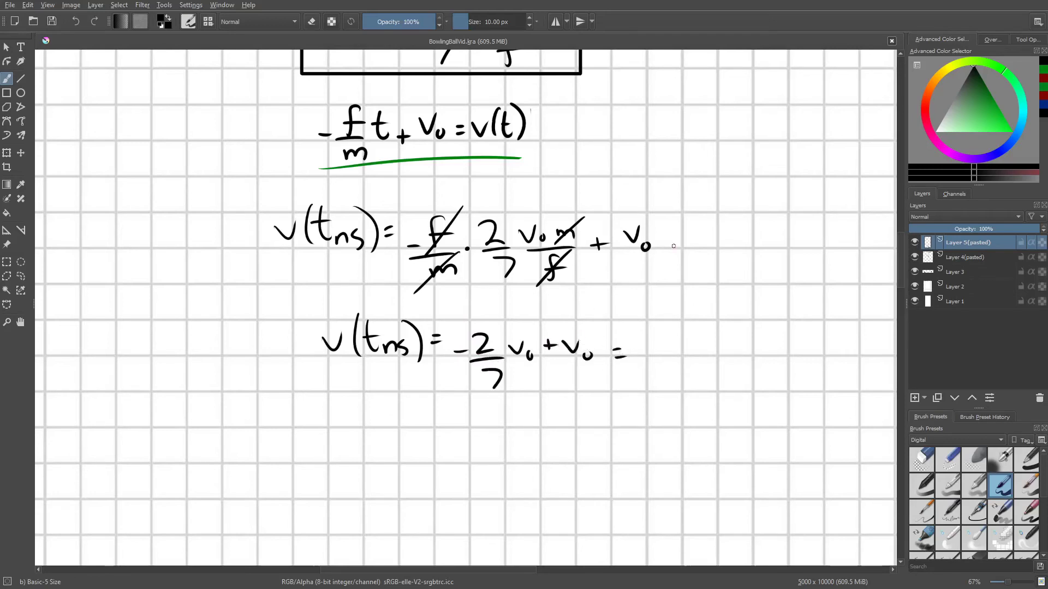
# - Finish the line with the final speed 5/7 v0
pyautogui.moveTo(676, 245); pyautogui.dragTo(550, 233)
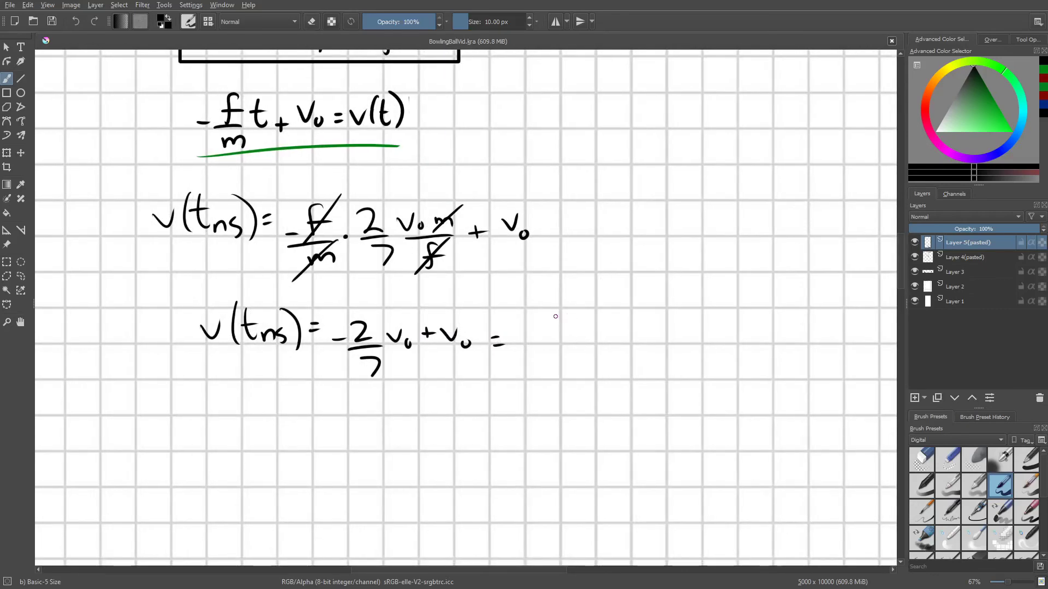
pyautogui.moveTo(557, 313); pyautogui.dragTo(541, 335)
pyautogui.moveTo(534, 339)
pyautogui.mouseDown()
pyautogui.moveTo(570, 338)
pyautogui.moveTo(560, 369)
pyautogui.mouseUp()
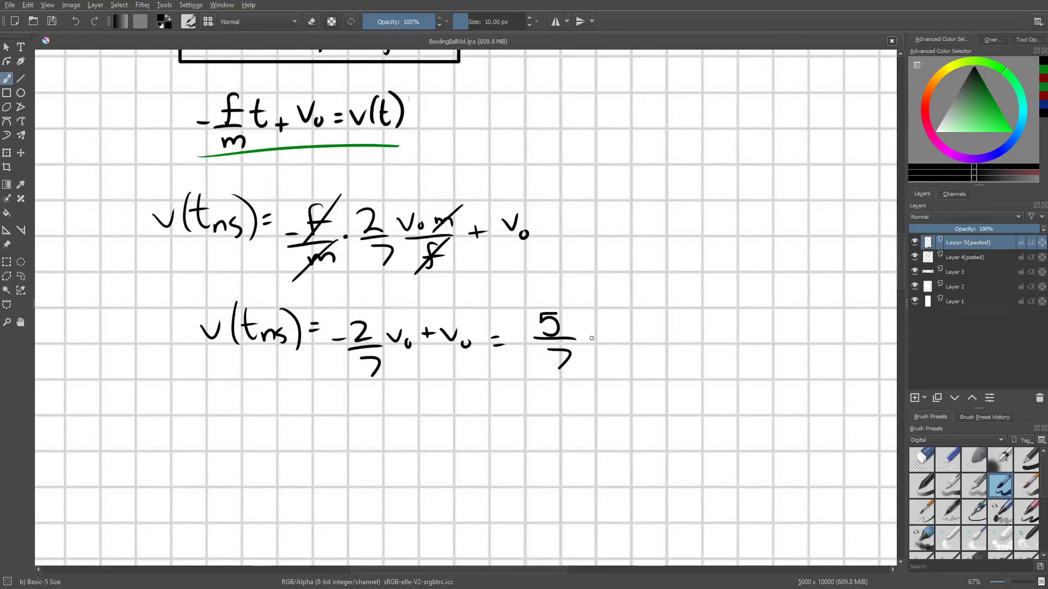
pyautogui.moveTo(583, 326)
pyautogui.mouseDown()
pyautogui.moveTo(601, 327)
pyautogui.moveTo(604, 341)
pyautogui.mouseUp()
pyautogui.click(7, 93)
# - Draw a rectangle around the v(t_ns) = 5/7 v0 line and zoom out to check it
pyautogui.moveTo(188, 299)
pyautogui.mouseDown()
pyautogui.moveTo(393, 359)
pyautogui.moveTo(618, 384)
pyautogui.mouseUp()
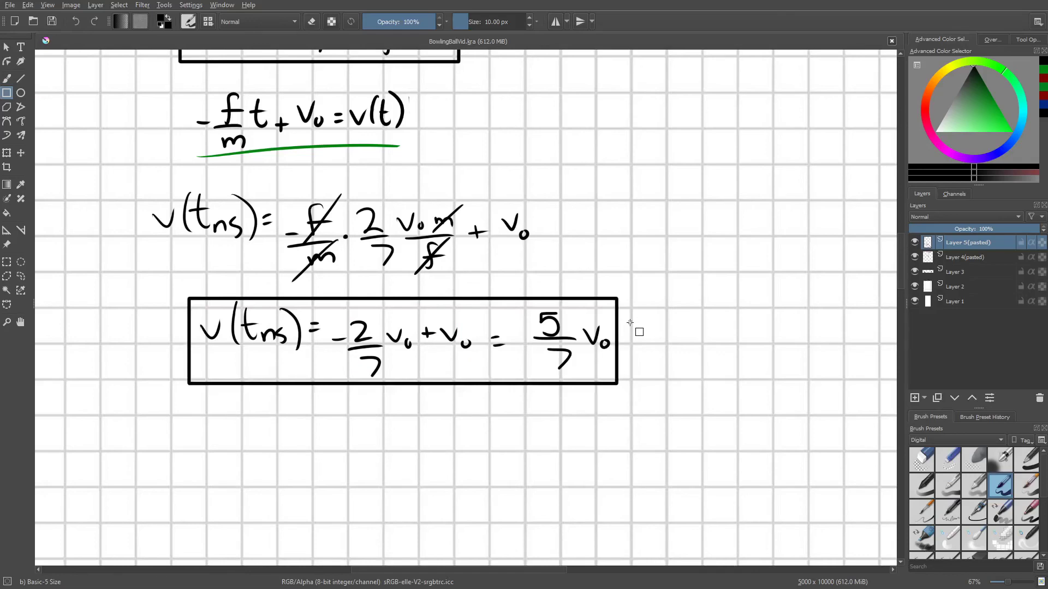
pyautogui.scroll(-1, 630, 323)
pyautogui.scroll(-1, 512, 283)
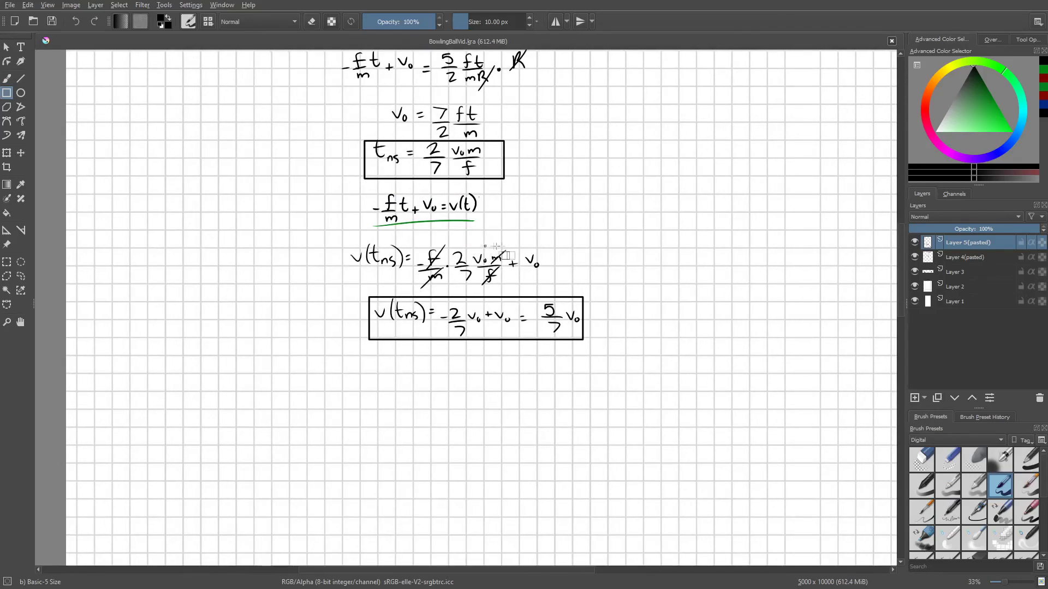
pyautogui.scroll(1, 505, 253)
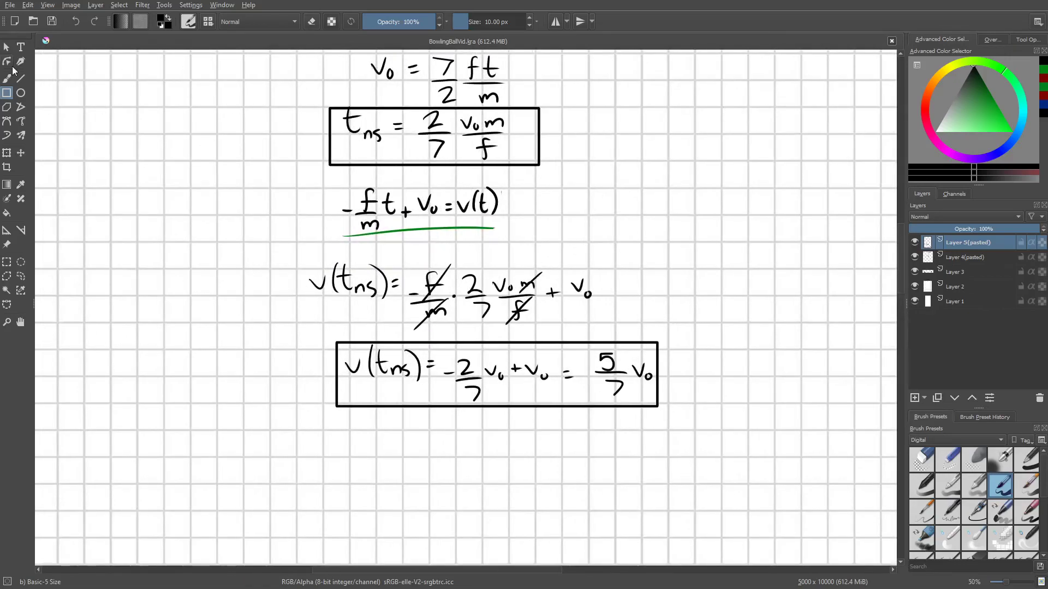
pyautogui.click(7, 78)
pyautogui.moveTo(373, 145); pyautogui.dragTo(345, 210)
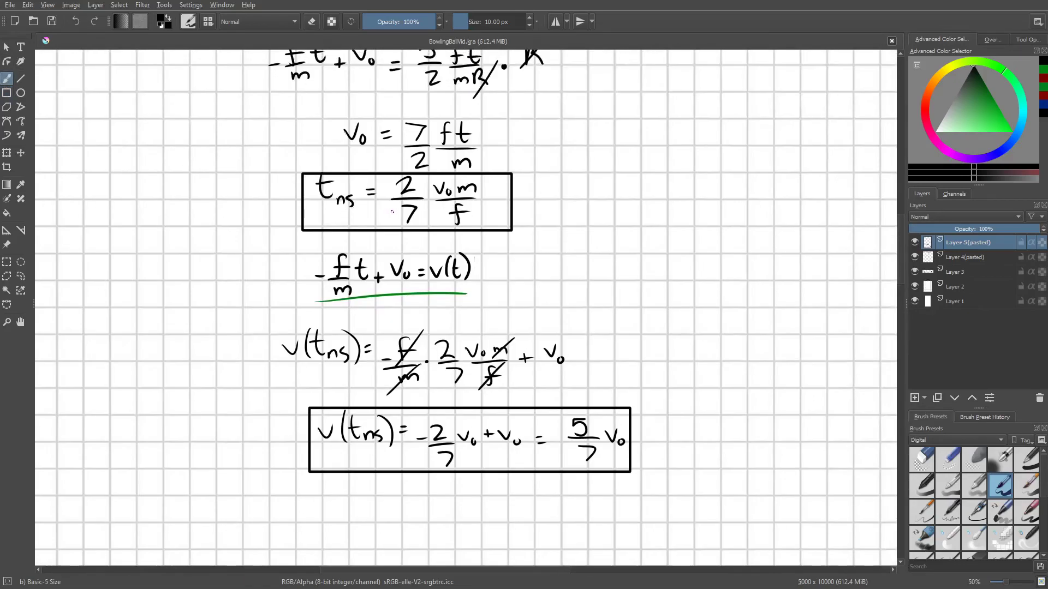
pyautogui.scroll(1, 392, 211)
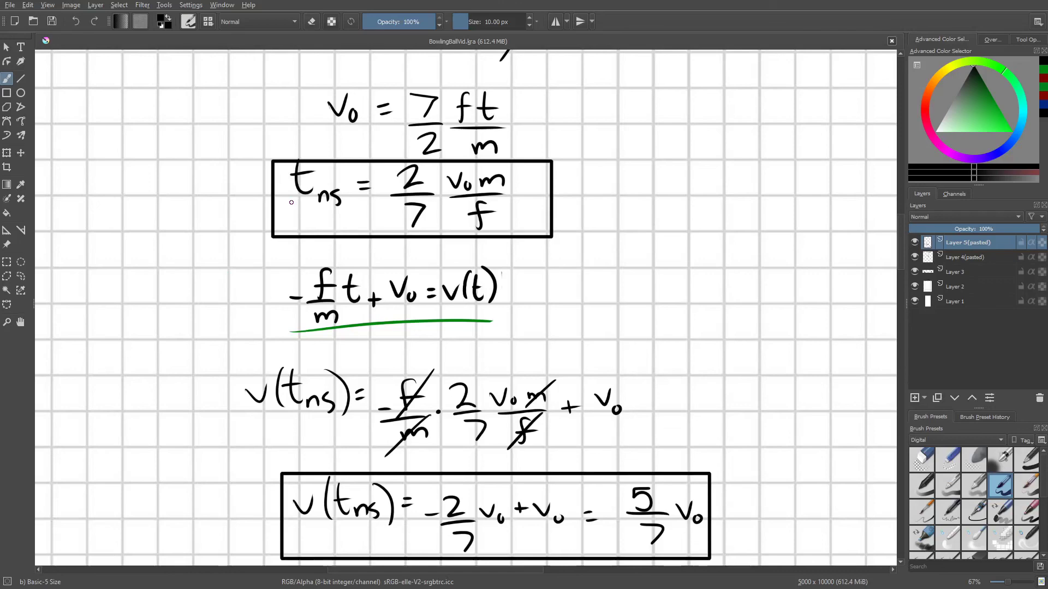
pyautogui.moveTo(616, 282)
pyautogui.mouseDown()
pyautogui.moveTo(620, 227)
pyautogui.moveTo(601, 155)
pyautogui.mouseUp()
pyautogui.moveTo(580, 319); pyautogui.dragTo(535, 314)
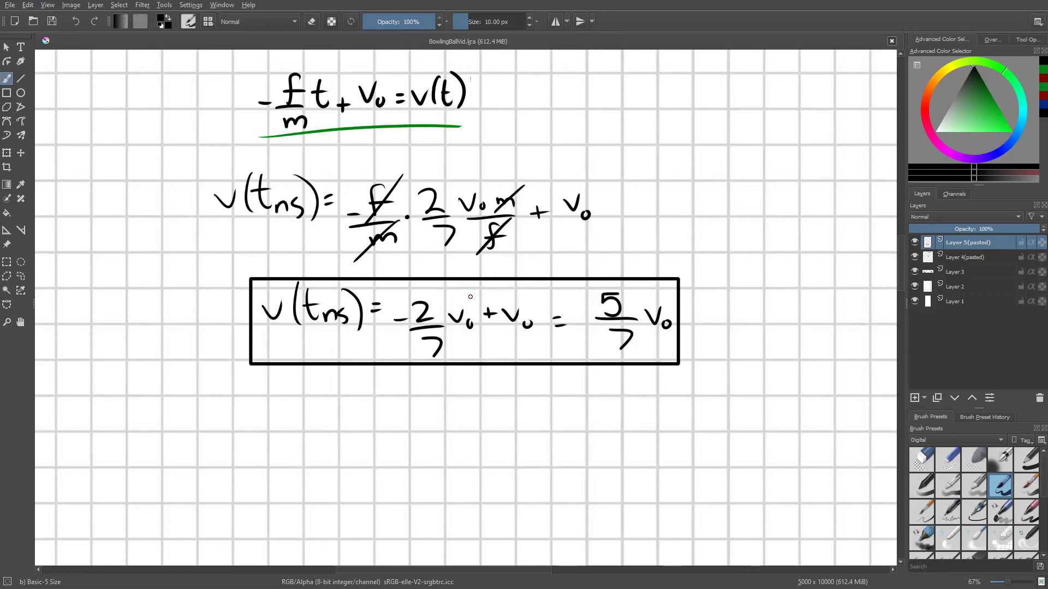
pyautogui.scroll(-1, 471, 297)
pyautogui.moveTo(470, 297); pyautogui.dragTo(517, 376)
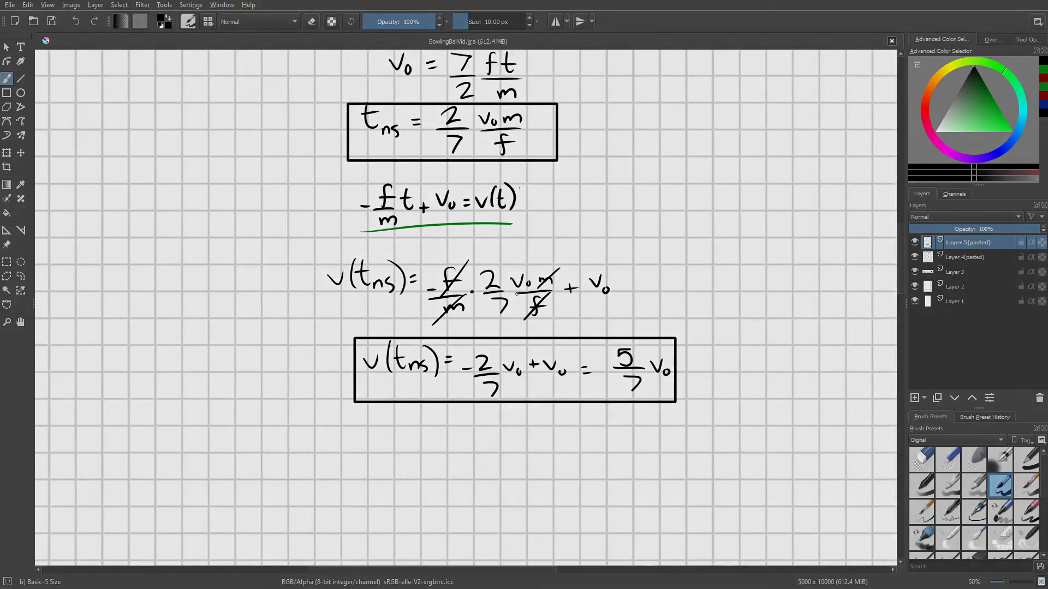